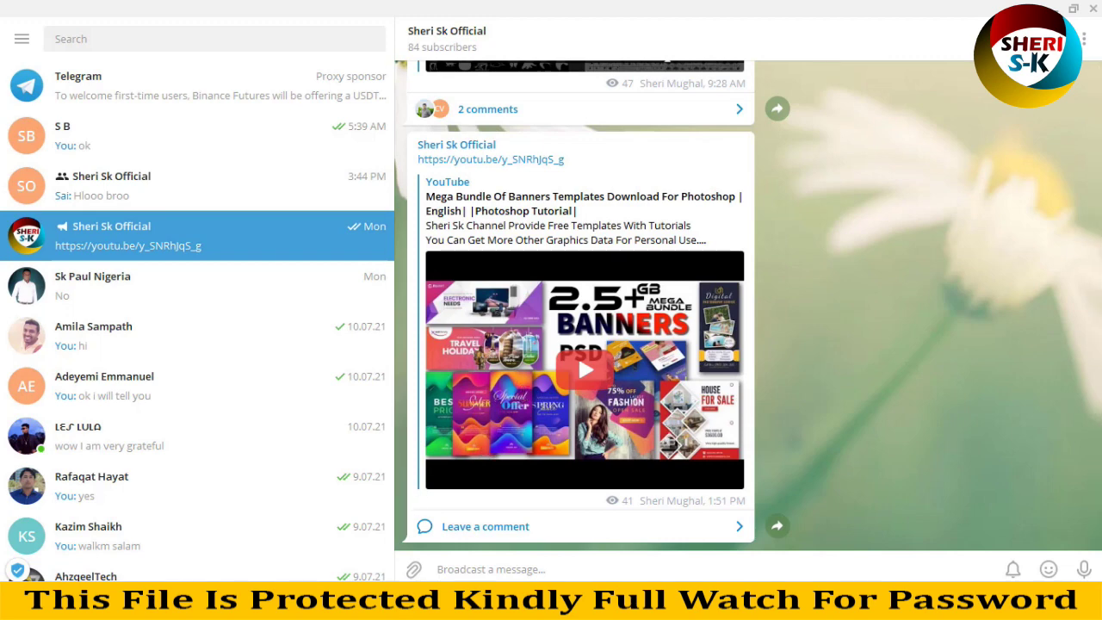
# Switch from Telegram to the Photo Mask folder of brush-stroke mask images
pyautogui.click(418, 524)
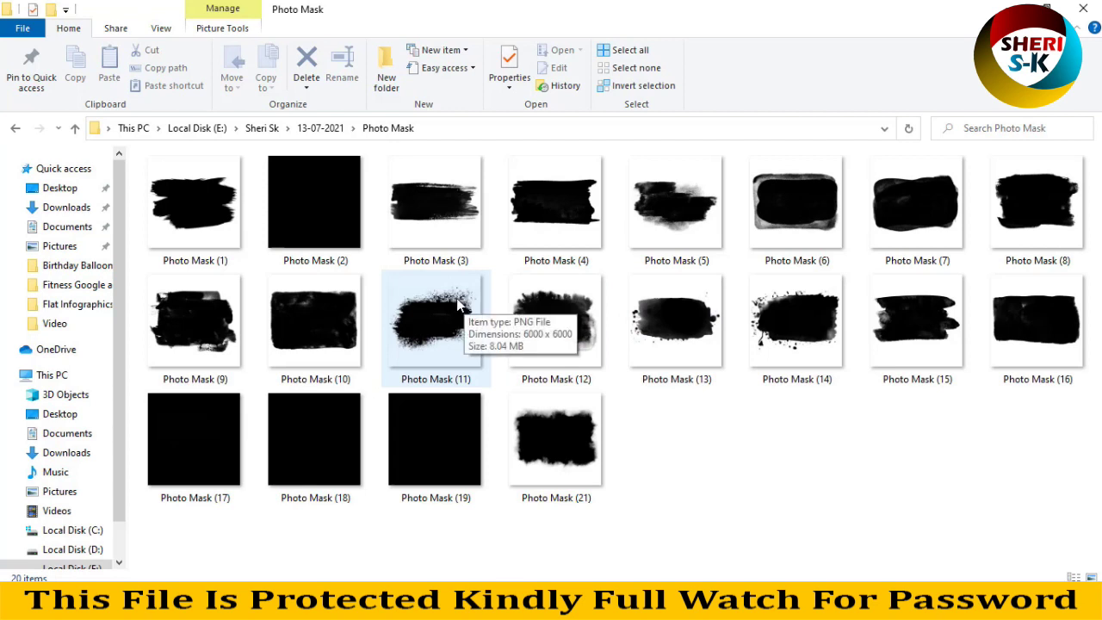
# Open the first brush-stroke mask, Photo Mask (1), in Photoshop
pyautogui.click(219, 215)
pyautogui.moveTo(198, 200)
pyautogui.mouseDown()
pyautogui.moveTo(422, 594)
pyautogui.moveTo(405, 127)
pyautogui.mouseUp()
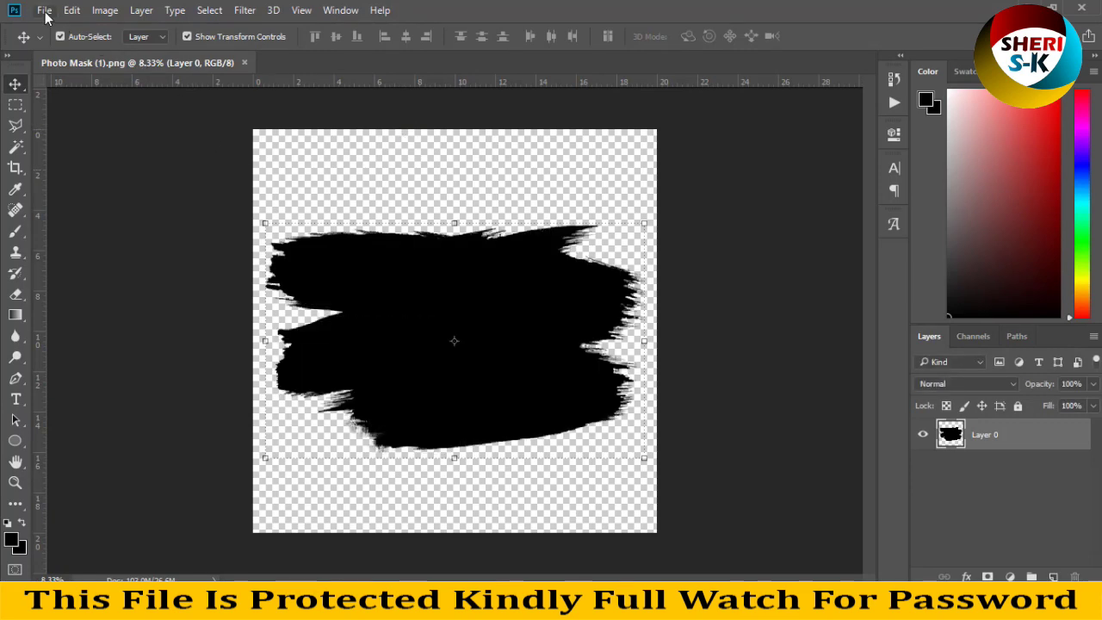
pyautogui.click(44, 11)
# Open the shutterstock photo of the woman in the straw hat
pyautogui.click(51, 40)
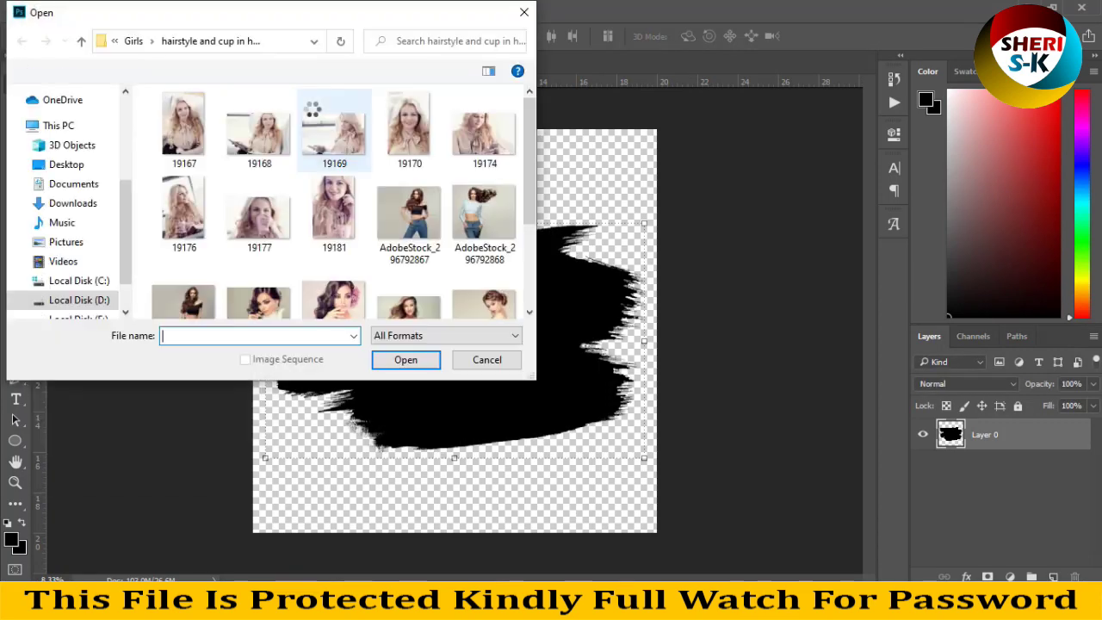
pyautogui.click(420, 237)
pyautogui.scroll(-2, 419, 237)
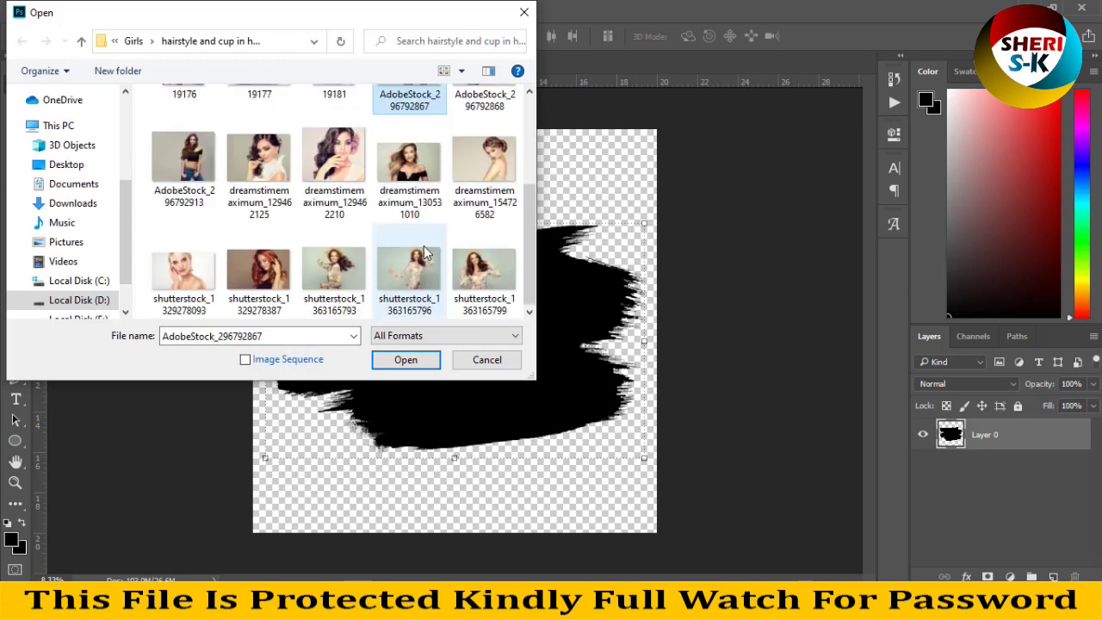
pyautogui.doubleClick(482, 293)
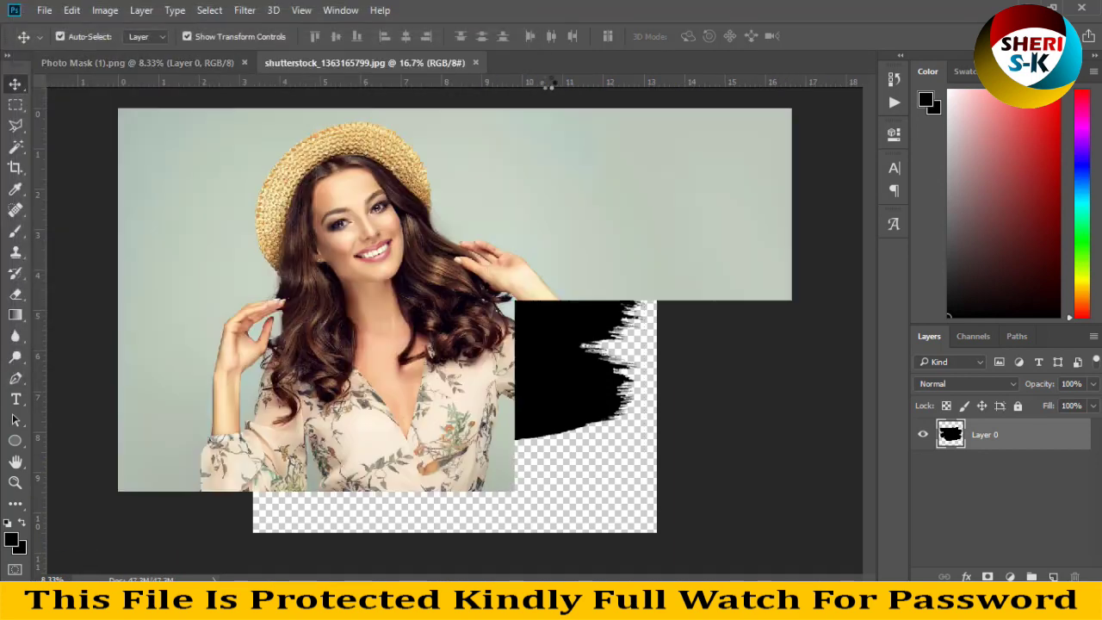
# Float both documents in separate windows and confirm the mask is 6000 × 6000 pixels
pyautogui.moveTo(427, 64); pyautogui.dragTo(568, 184)
pyautogui.moveTo(201, 59); pyautogui.dragTo(277, 137)
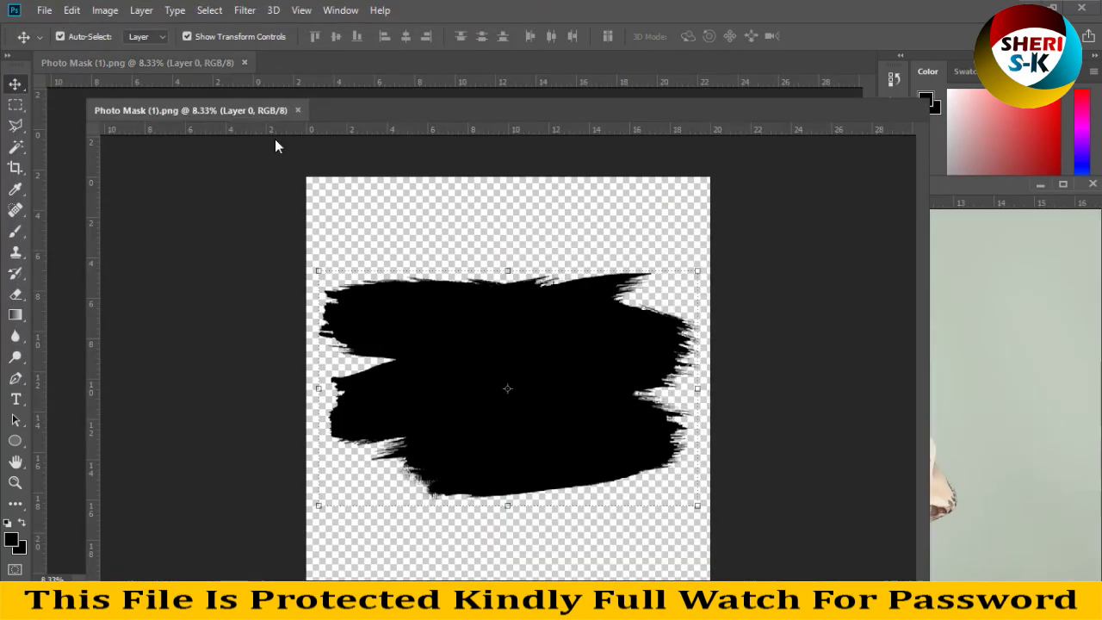
pyautogui.rightClick(278, 133)
pyautogui.click(314, 158)
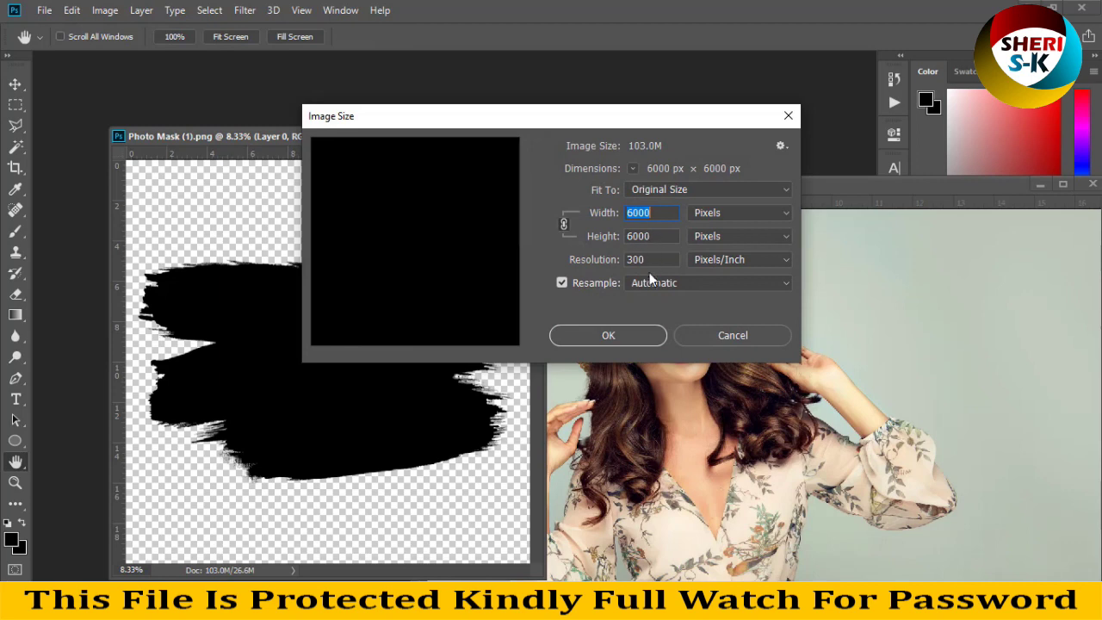
pyautogui.click(608, 334)
pyautogui.moveTo(768, 186); pyautogui.dragTo(634, 186)
# Copy the woman photo onto the Photo Mask (1) canvas and close the original photo
pyautogui.rightClick(634, 186)
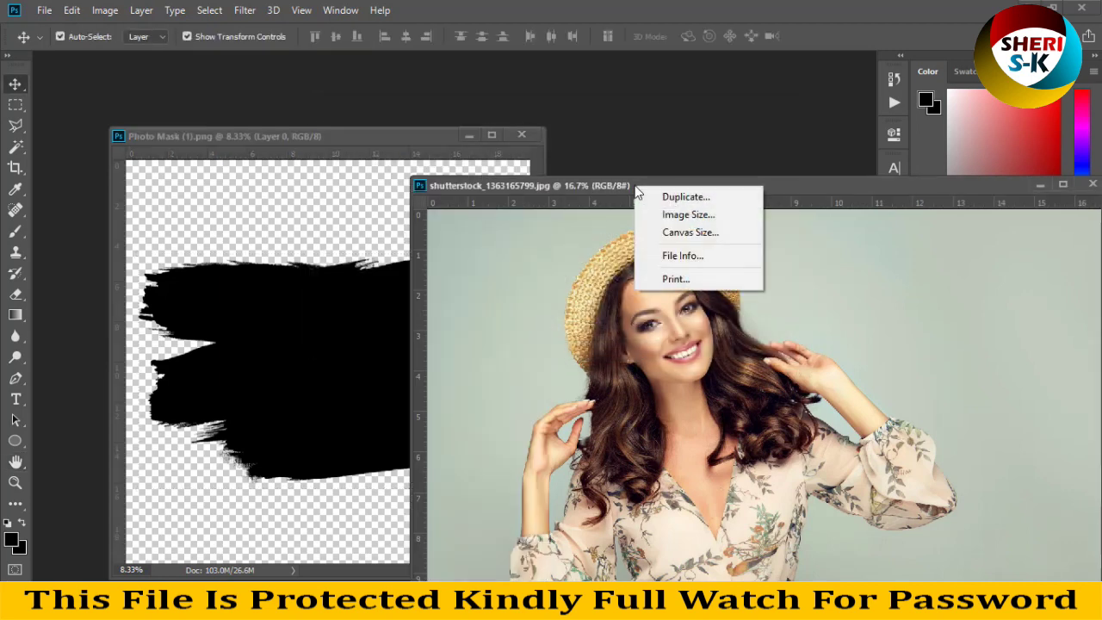
pyautogui.click(532, 185)
pyautogui.moveTo(532, 185); pyautogui.dragTo(805, 191)
pyautogui.click(437, 348)
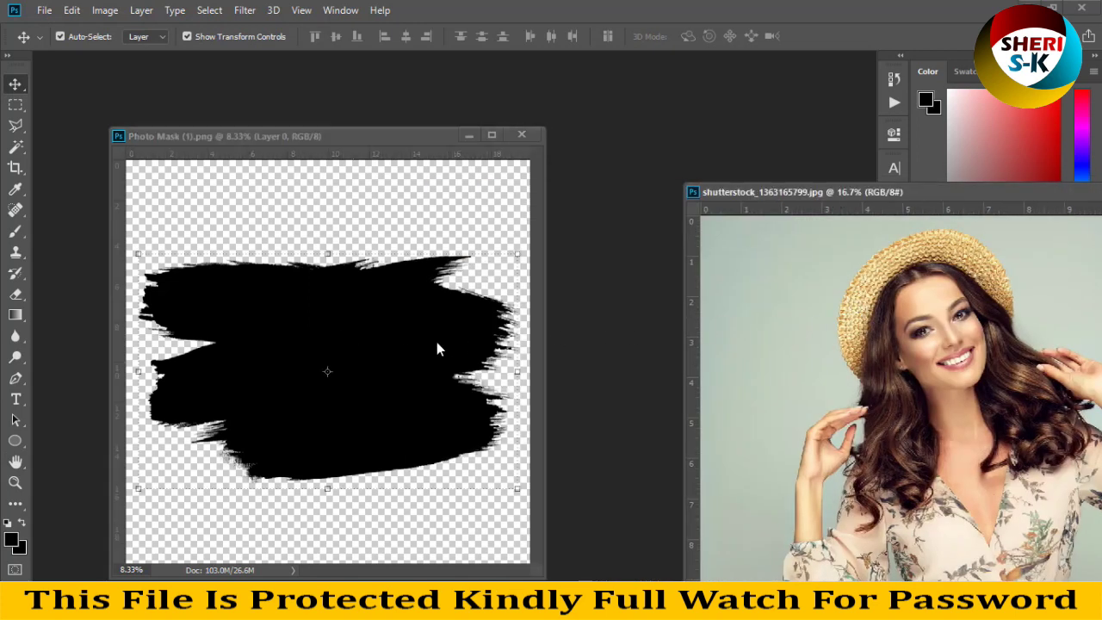
pyautogui.moveTo(964, 298); pyautogui.dragTo(271, 344)
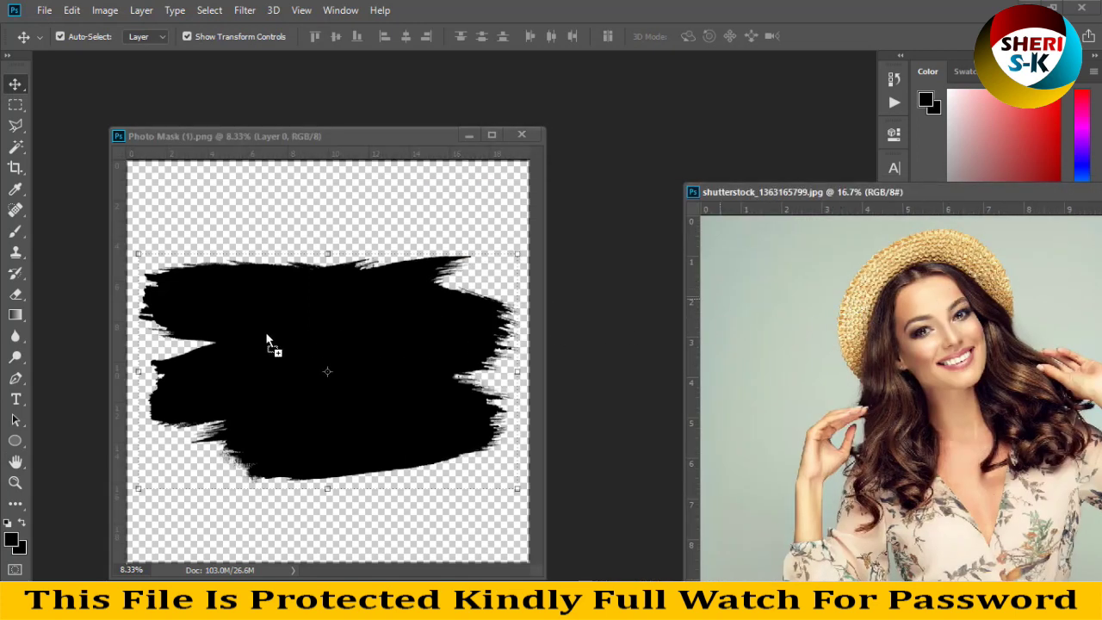
pyautogui.moveTo(961, 204); pyautogui.dragTo(429, 202)
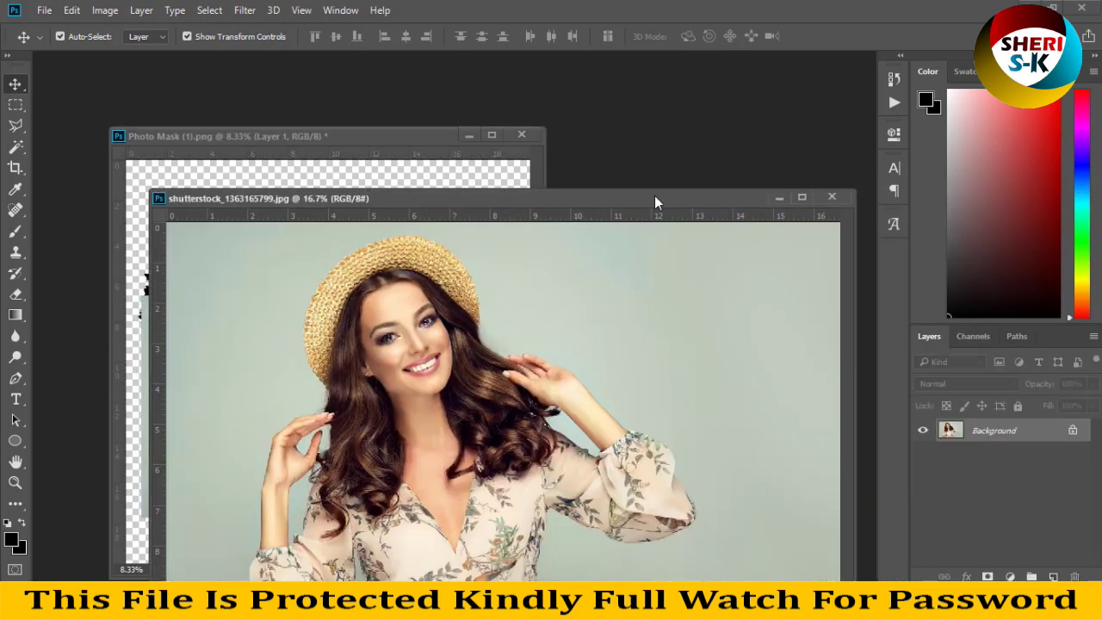
pyautogui.click(833, 198)
pyautogui.moveTo(299, 353); pyautogui.dragTo(308, 307)
# Clip the photo to the brush shape, enlarge and position it, then merge the layers
pyautogui.rightClick(991, 438)
pyautogui.click(736, 371)
pyautogui.moveTo(486, 250); pyautogui.dragTo(522, 227)
pyautogui.moveTo(147, 472); pyautogui.dragTo(121, 487)
pyautogui.press('Return')
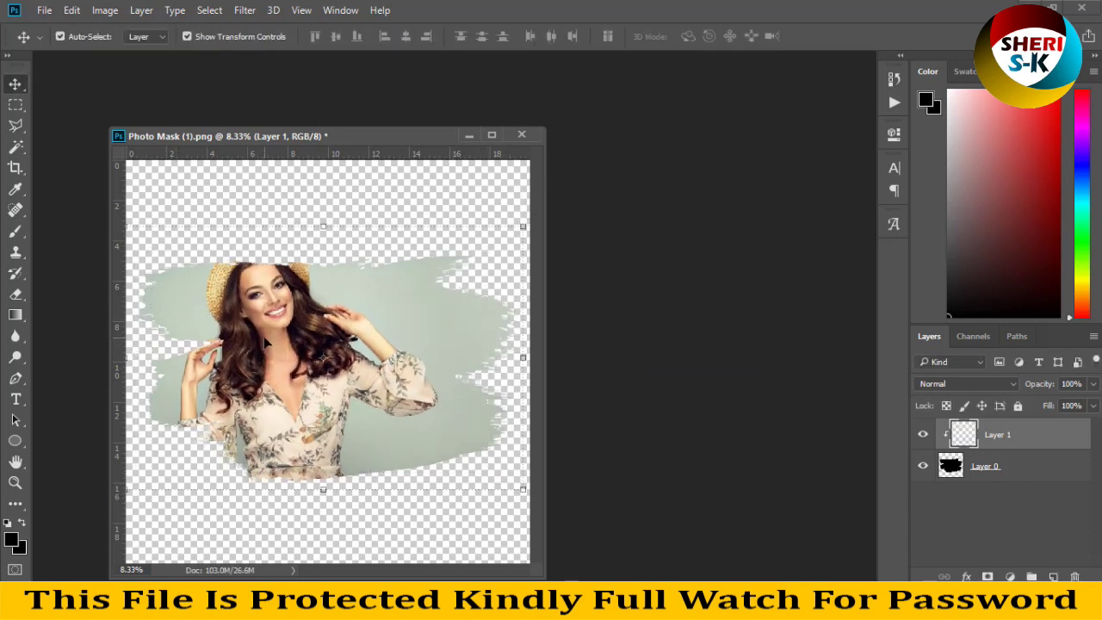
pyautogui.moveTo(266, 342); pyautogui.dragTo(268, 343)
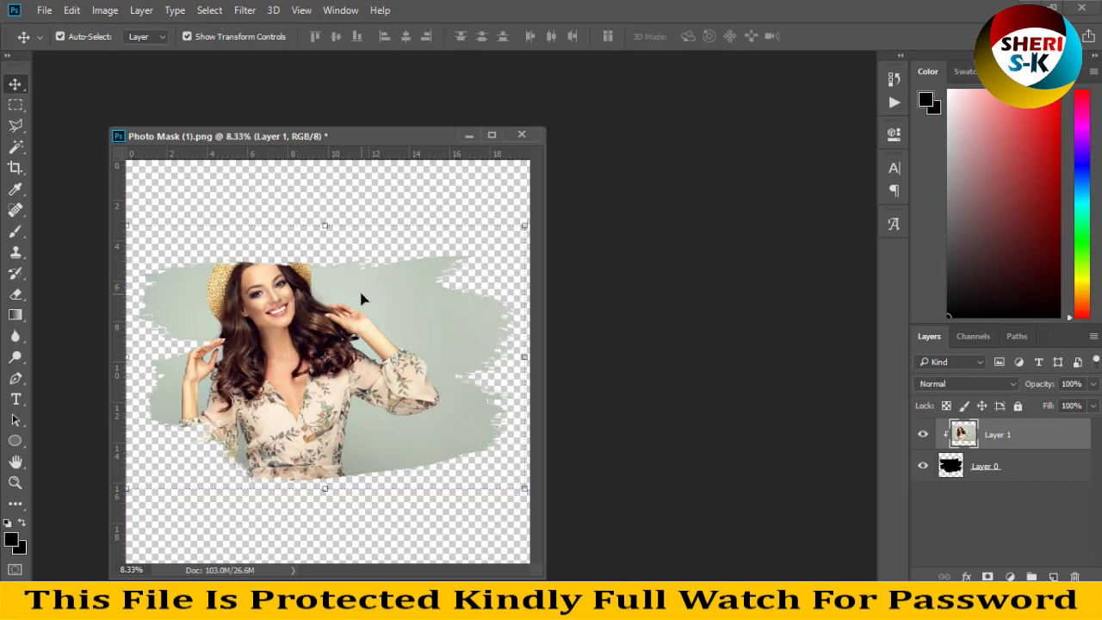
pyautogui.moveTo(348, 143); pyautogui.dragTo(707, 129)
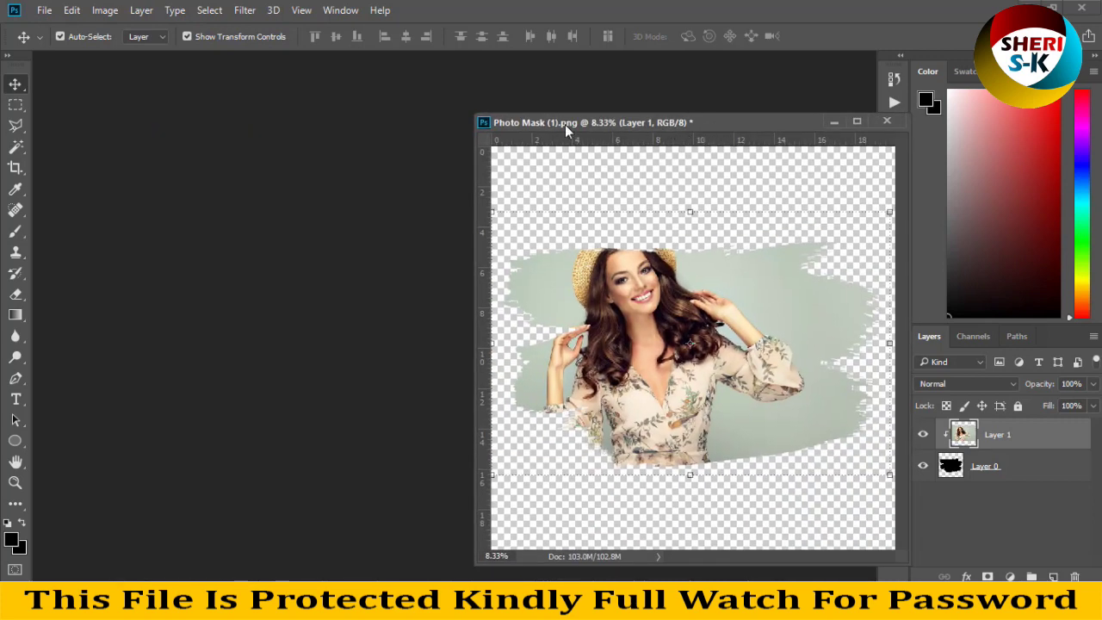
pyautogui.hotkey('ctrl', 'e')
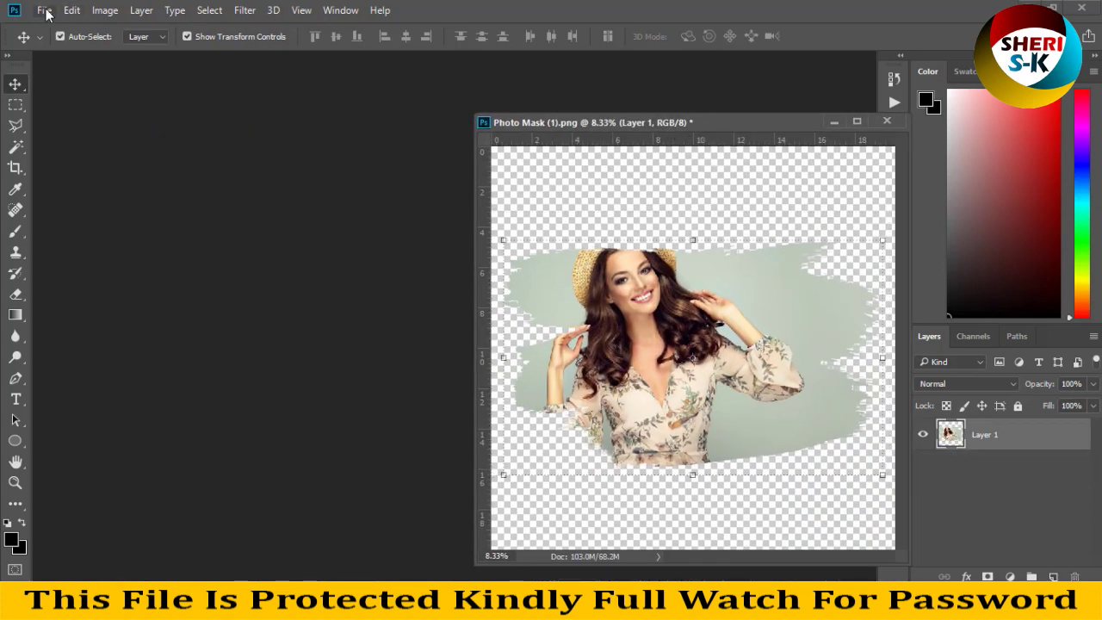
pyautogui.click(45, 11)
# Create a new 1280×720 HDV/HDTV 720p document in its own window
pyautogui.click(57, 29)
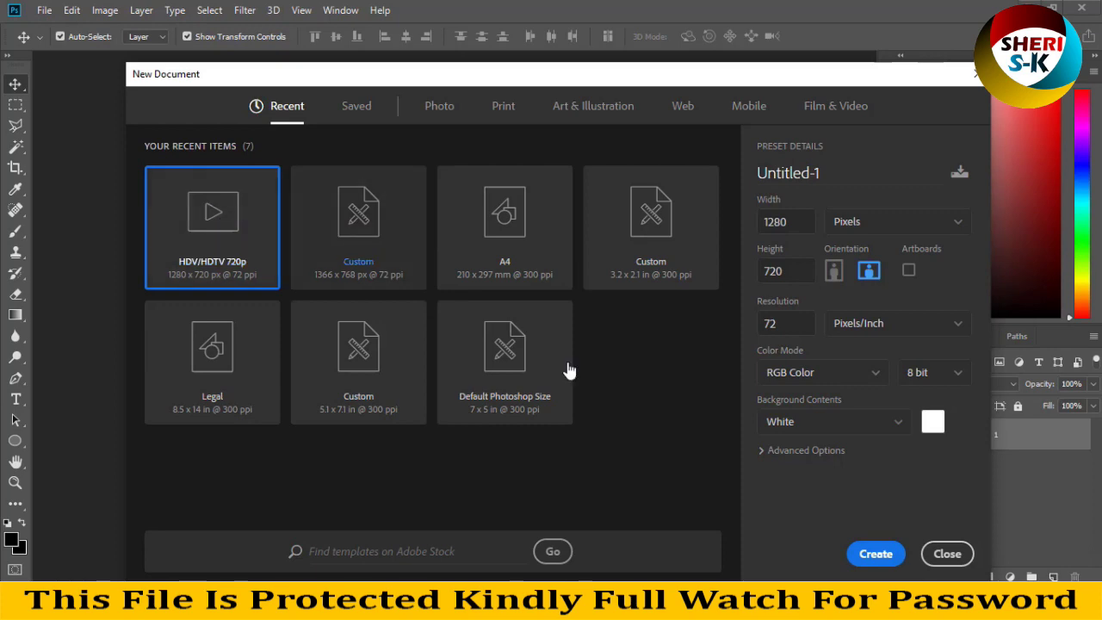
pyautogui.click(886, 557)
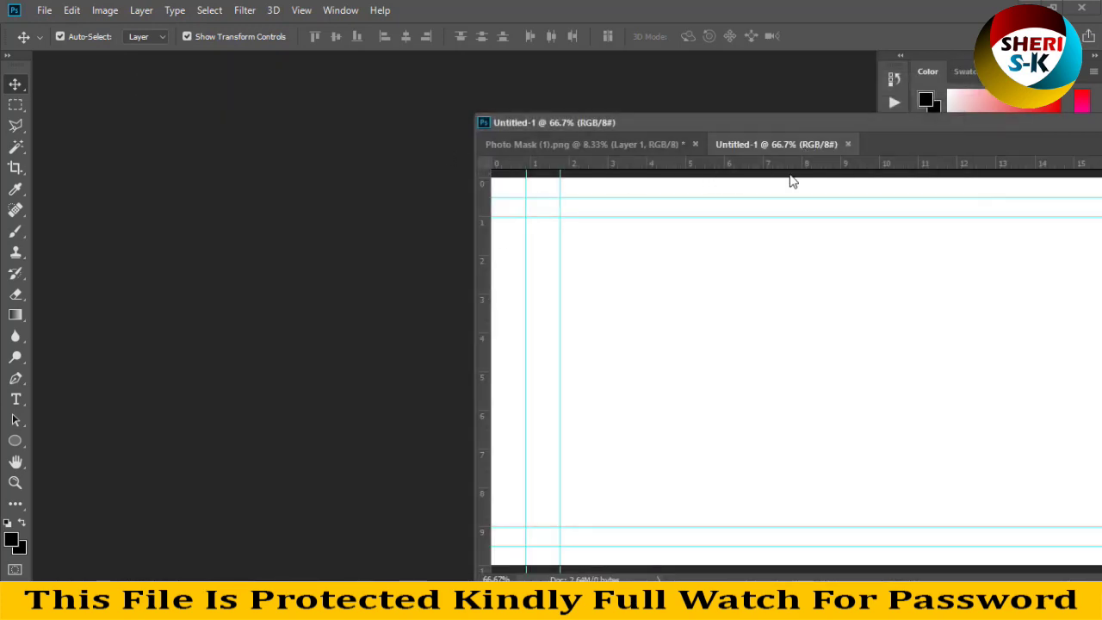
pyautogui.moveTo(775, 144)
pyautogui.mouseDown()
pyautogui.moveTo(166, 111)
pyautogui.moveTo(98, 50)
pyautogui.mouseUp()
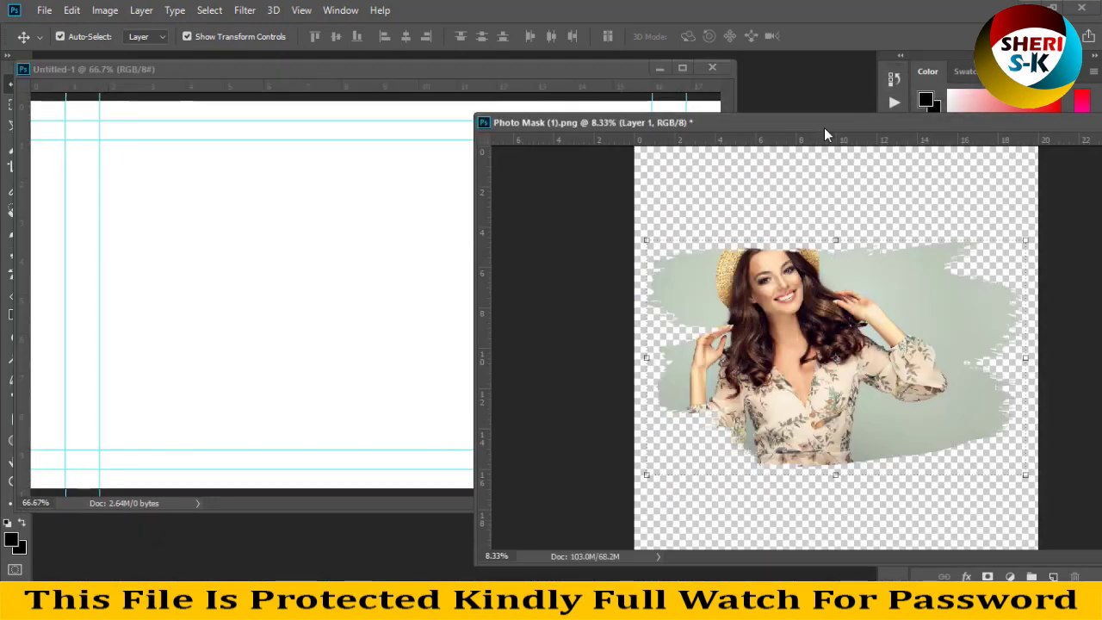
# Resize the masked photo image to 1000 × 1000 pixels
pyautogui.rightClick(824, 128)
pyautogui.click(843, 157)
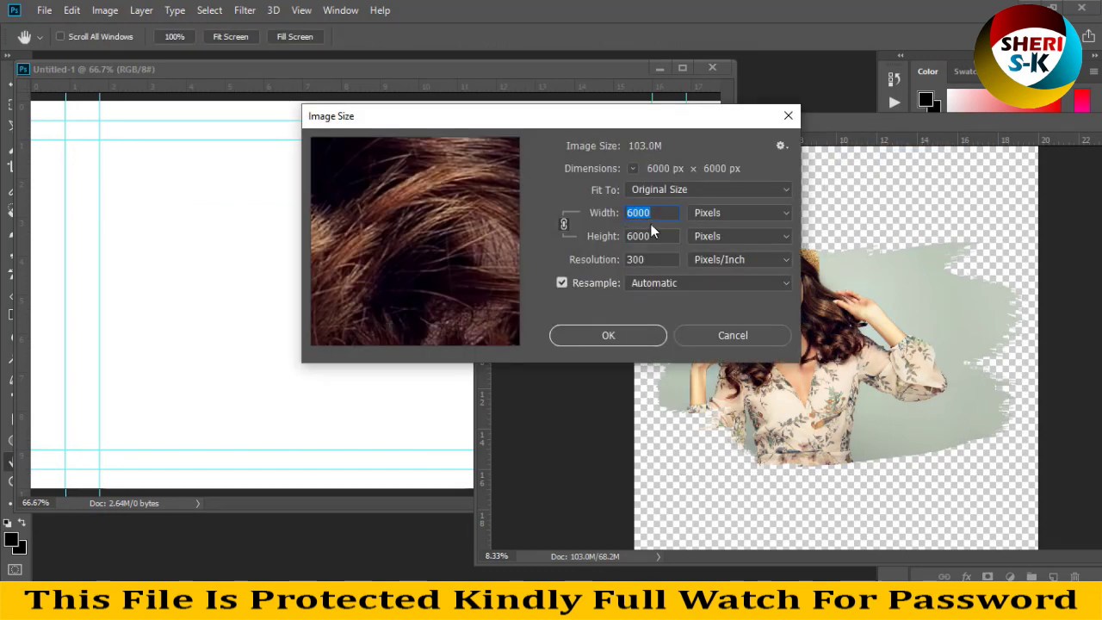
pyautogui.write('1000')
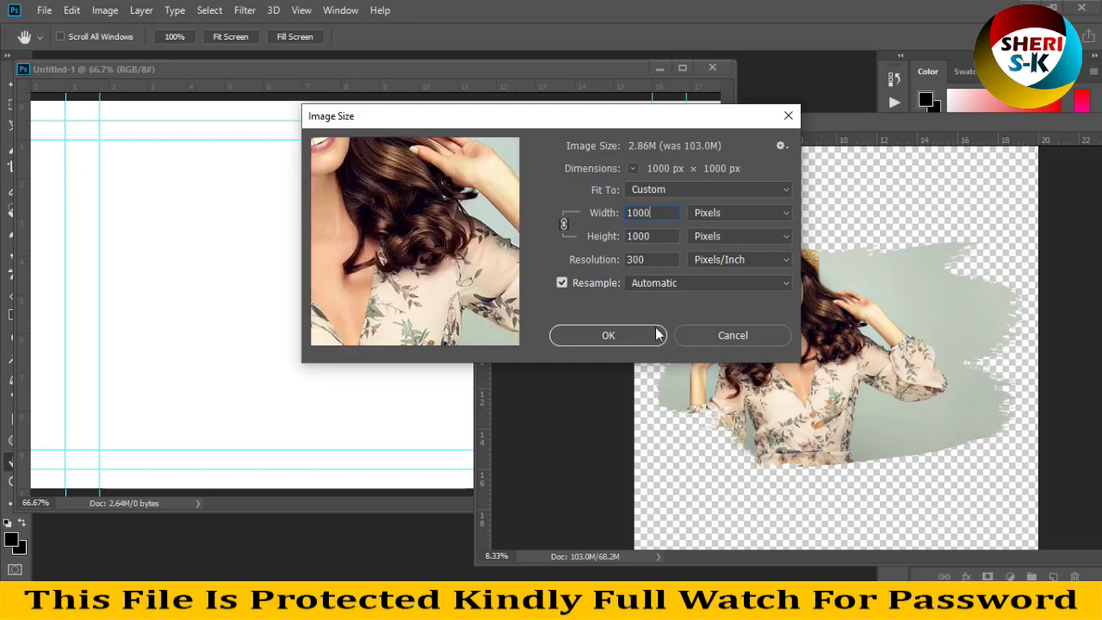
pyautogui.click(660, 335)
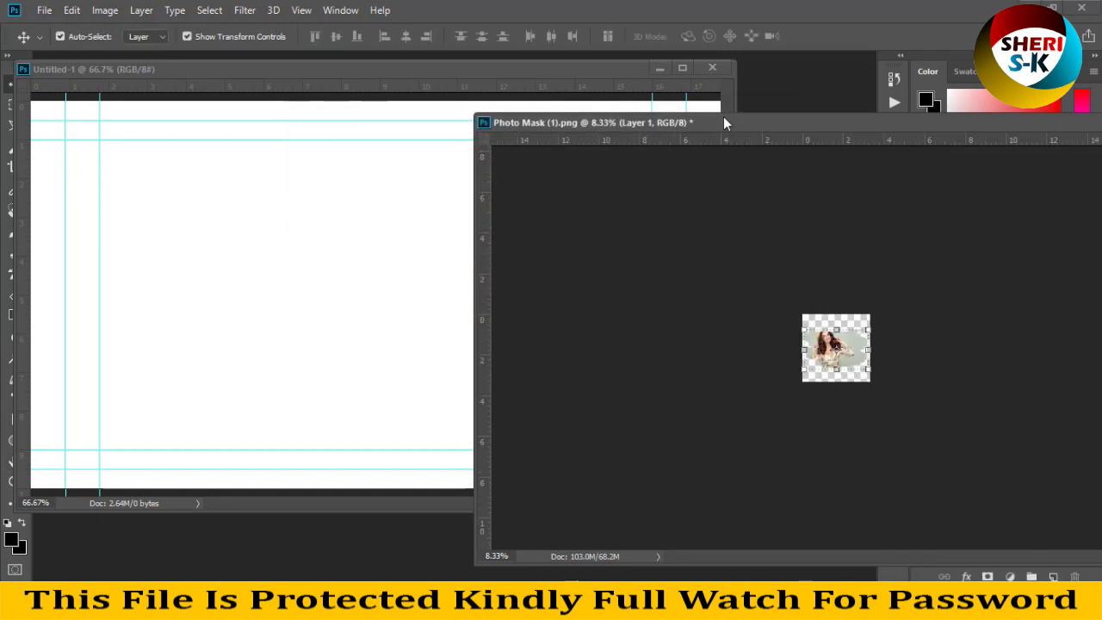
pyautogui.moveTo(726, 130); pyautogui.dragTo(915, 150)
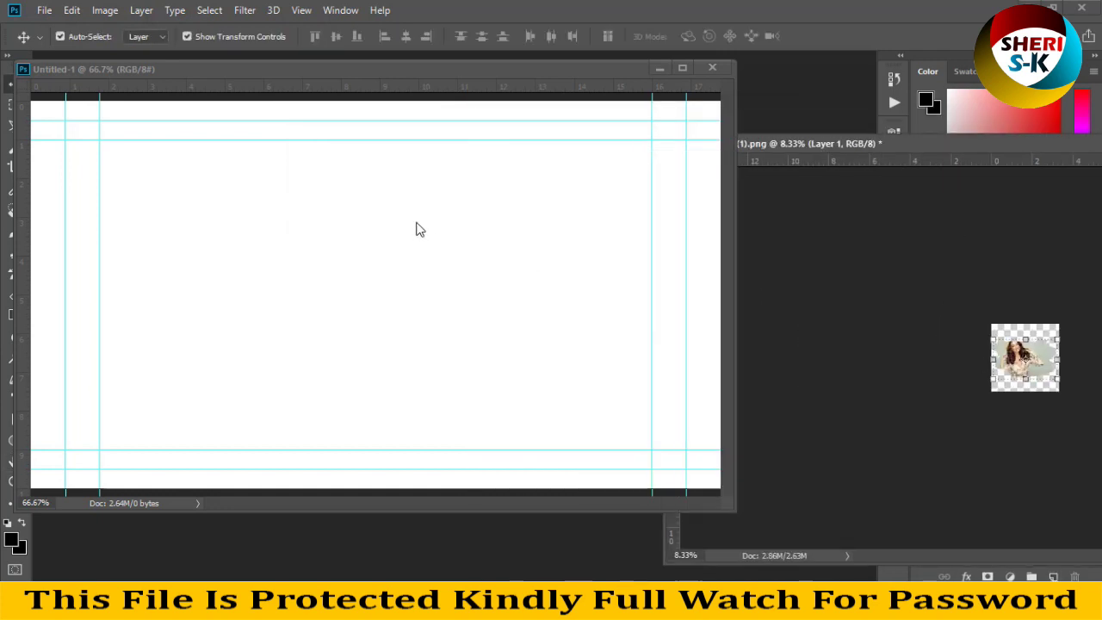
# Add a new empty layer to the blank banner and zoom out to see it all
pyautogui.moveTo(462, 73); pyautogui.dragTo(637, 79)
pyautogui.moveTo(973, 145); pyautogui.dragTo(522, 463)
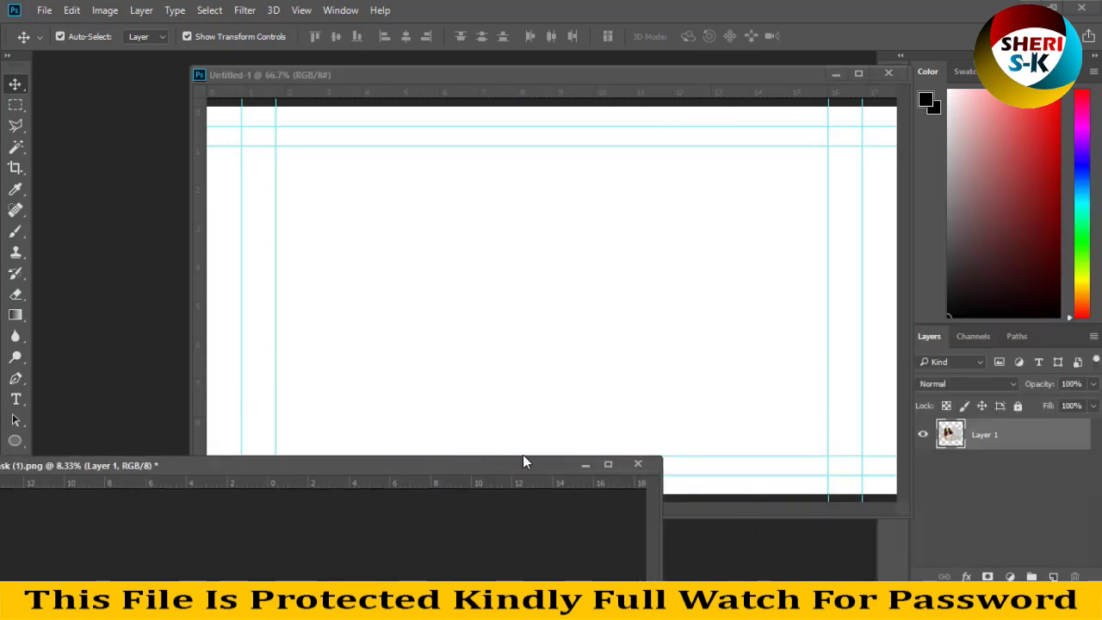
pyautogui.click(542, 349)
pyautogui.click(1054, 577)
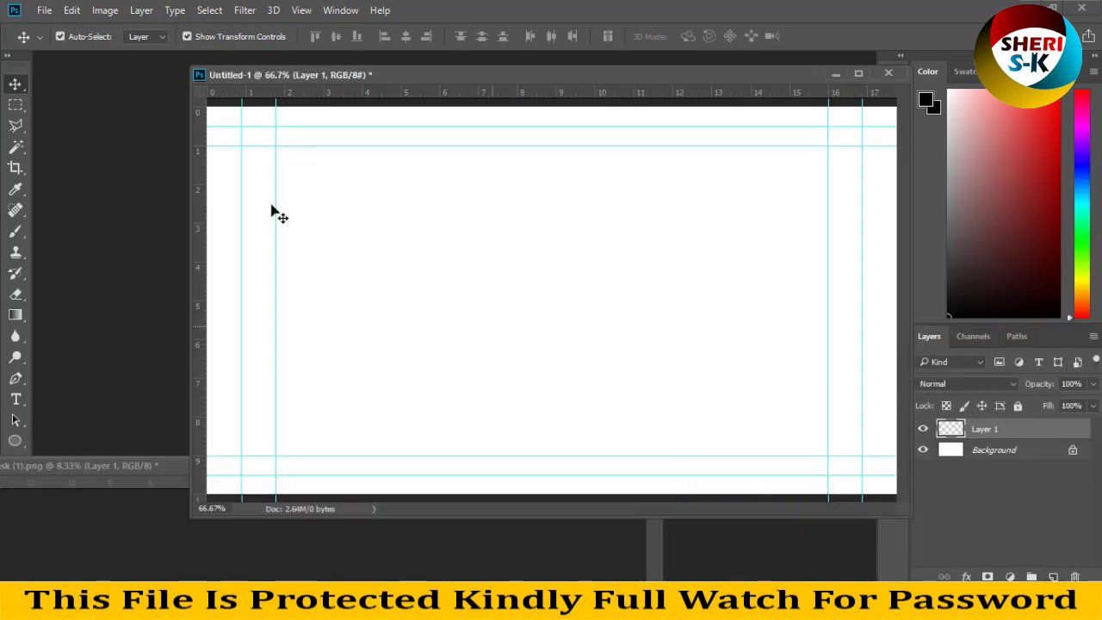
pyautogui.moveTo(428, 76); pyautogui.dragTo(324, 81)
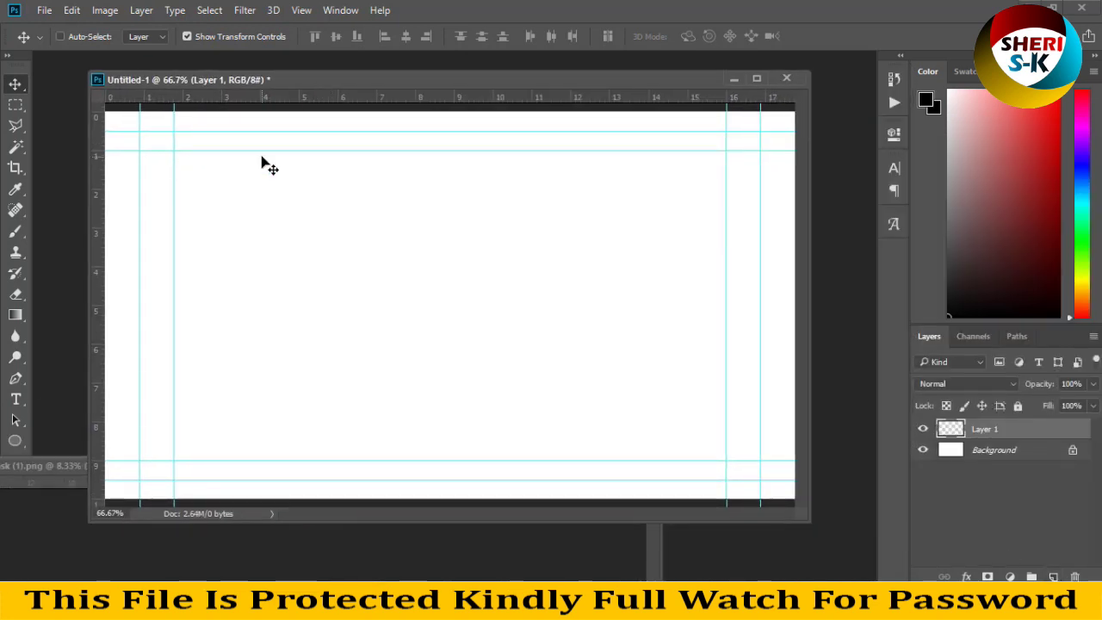
pyautogui.hotkey('ctrl', '-')
# Stroke a rectangular selection between the guides with a 10 px black border
pyautogui.press('m')
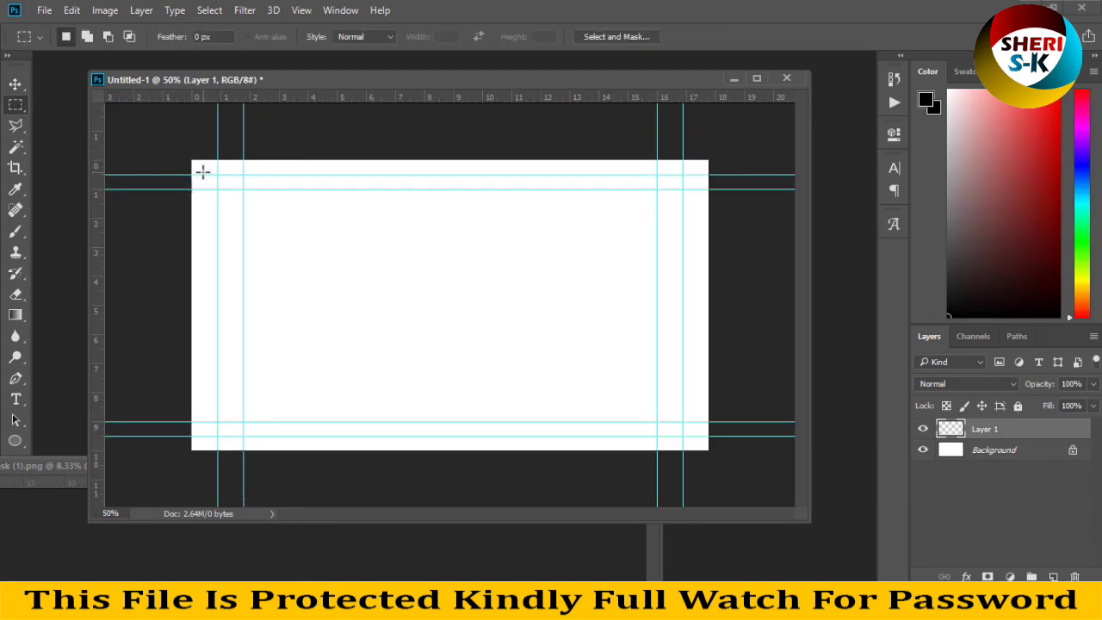
pyautogui.moveTo(203, 172); pyautogui.dragTo(679, 435)
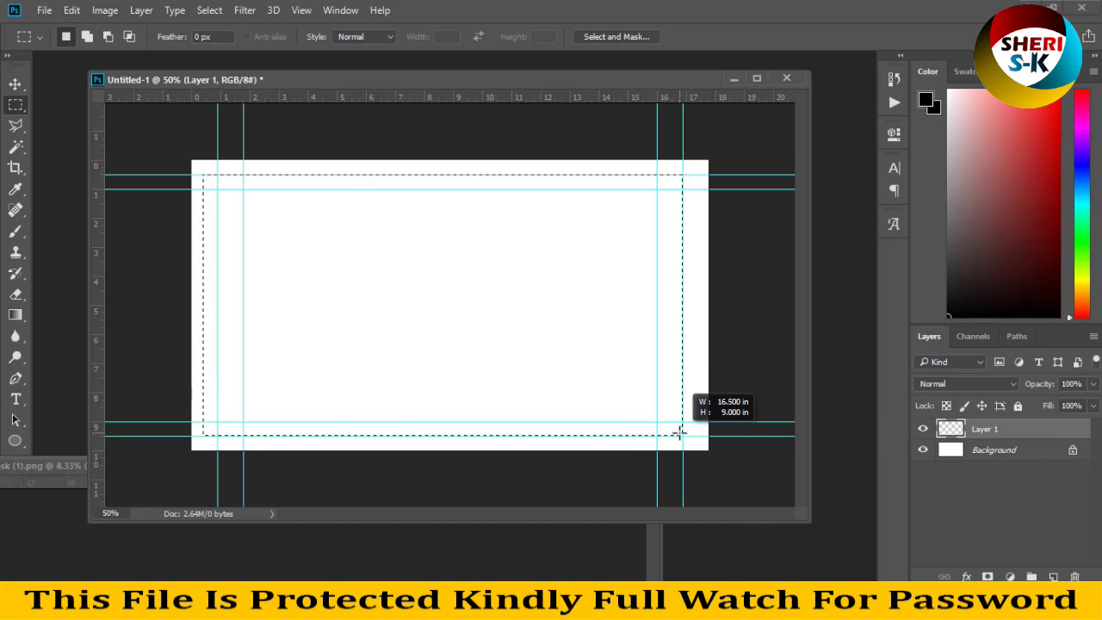
pyautogui.moveTo(680, 435); pyautogui.dragTo(679, 434)
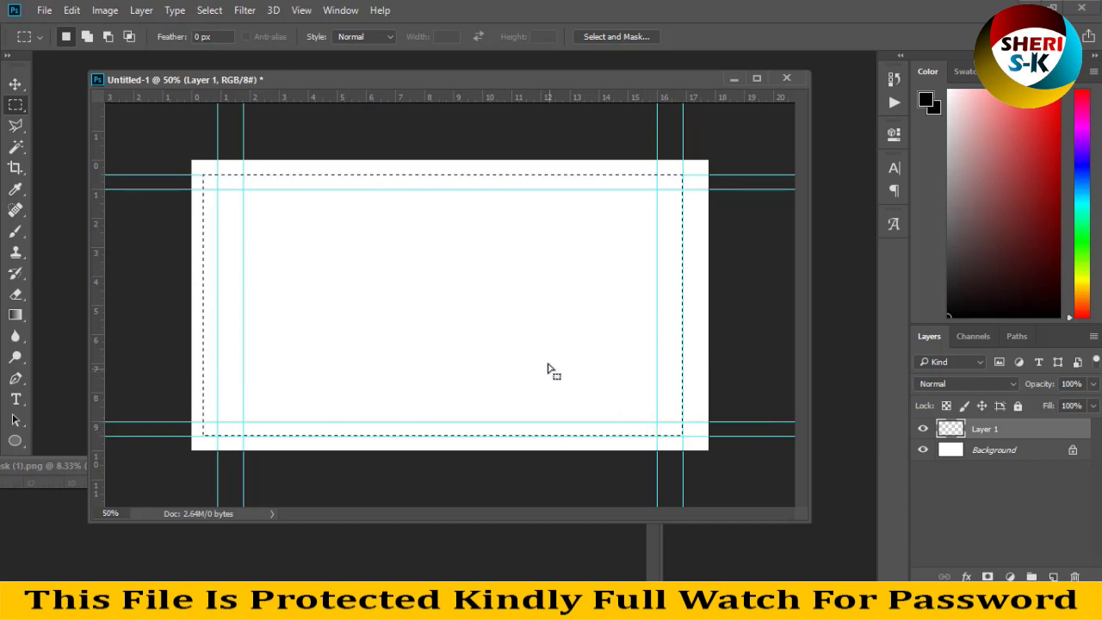
pyautogui.rightClick(592, 178)
pyautogui.click(644, 421)
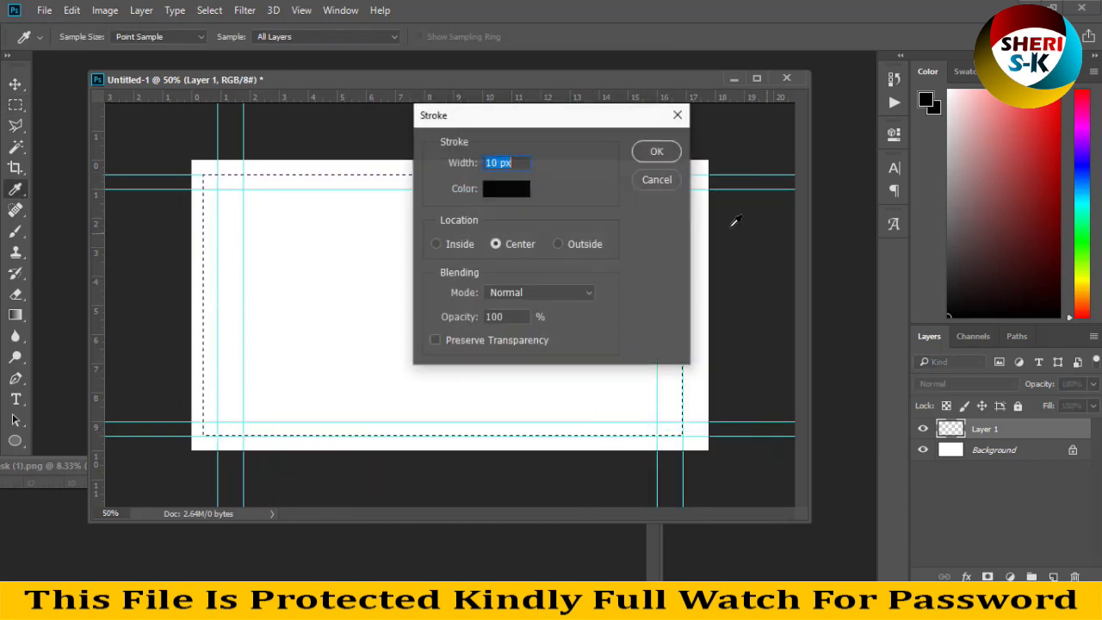
pyautogui.click(649, 153)
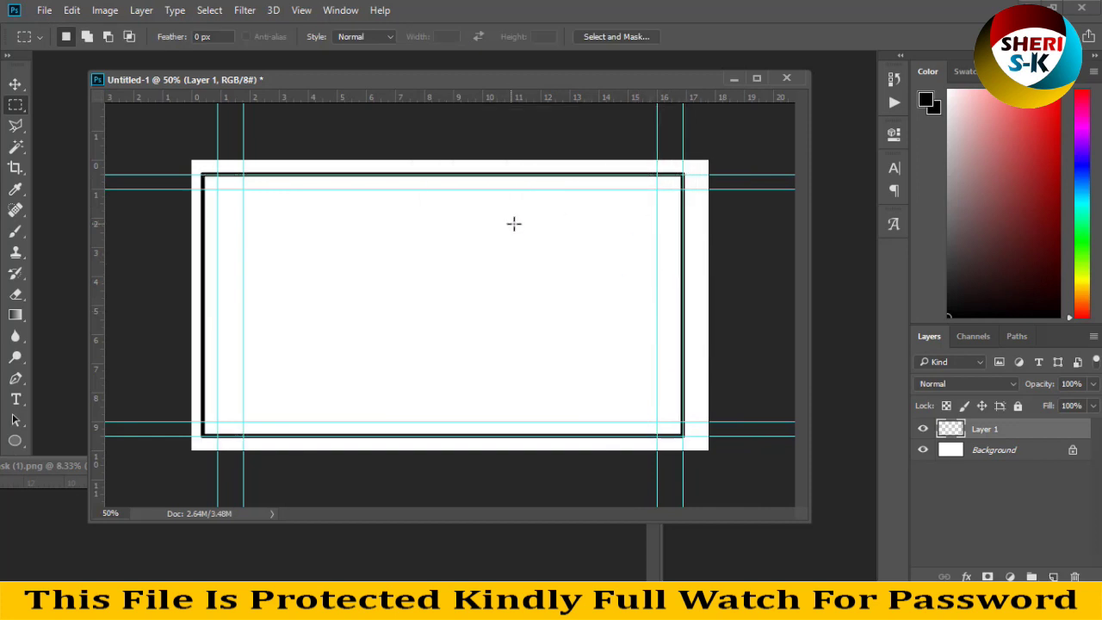
# Copy the brush-masked woman photo into the banner document
pyautogui.click(458, 526)
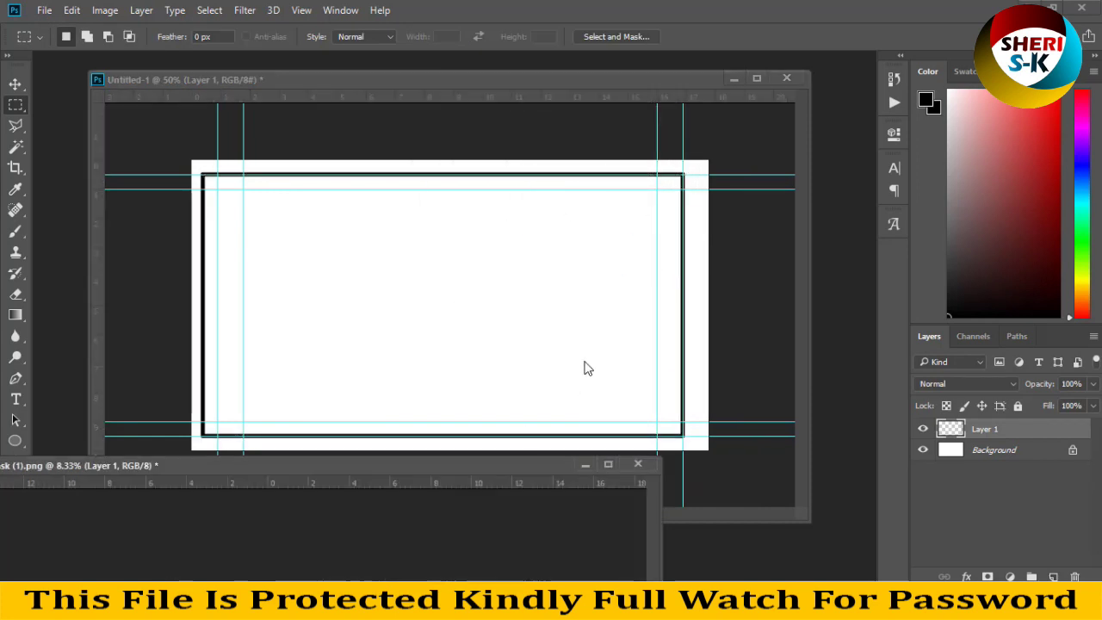
pyautogui.moveTo(453, 465); pyautogui.dragTo(1070, 106)
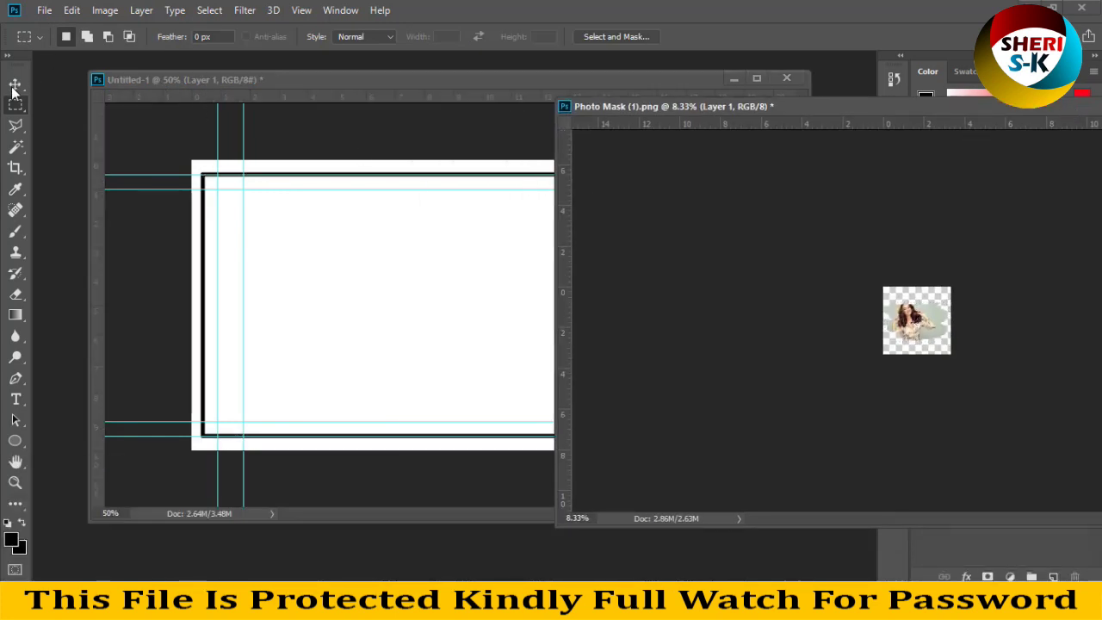
pyautogui.click(14, 85)
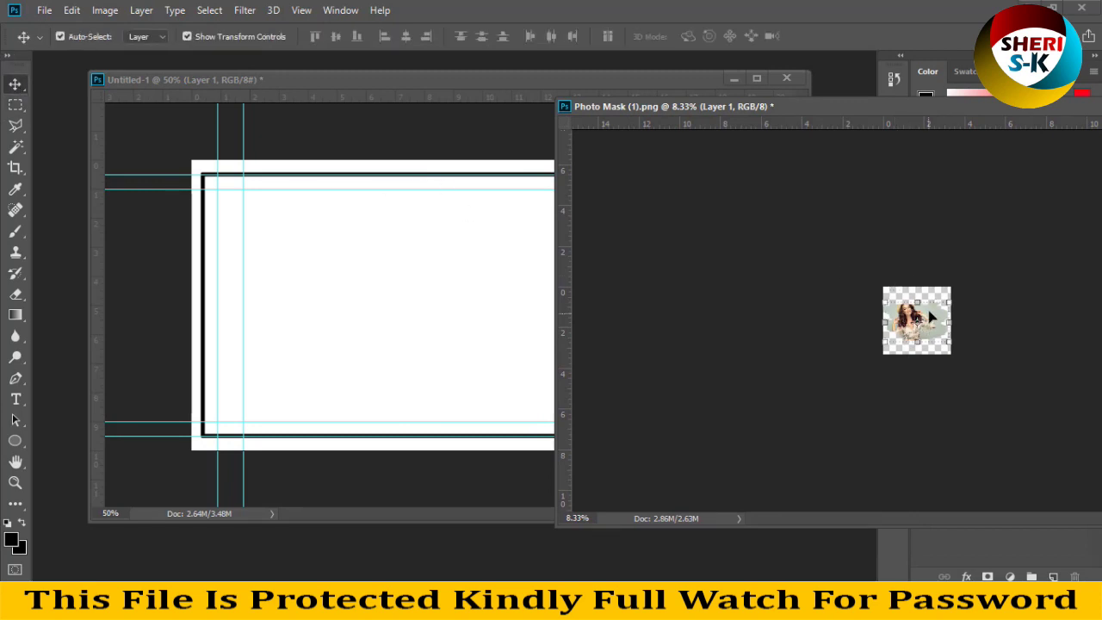
pyautogui.moveTo(930, 319)
pyautogui.mouseDown()
pyautogui.moveTo(504, 293)
pyautogui.moveTo(654, 284)
pyautogui.mouseUp()
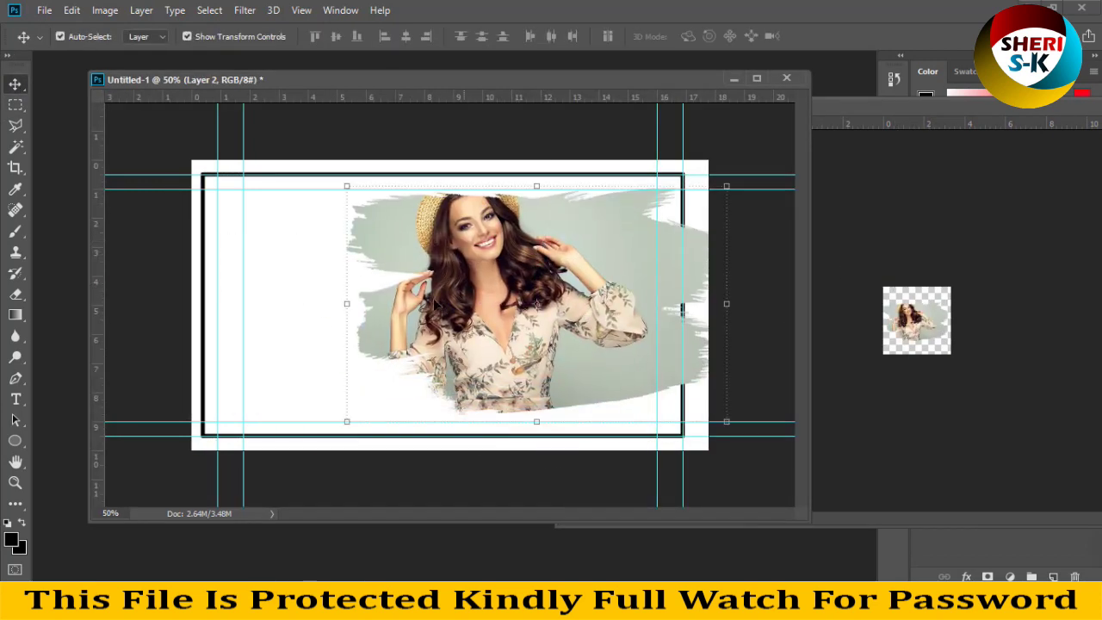
pyautogui.press('a')
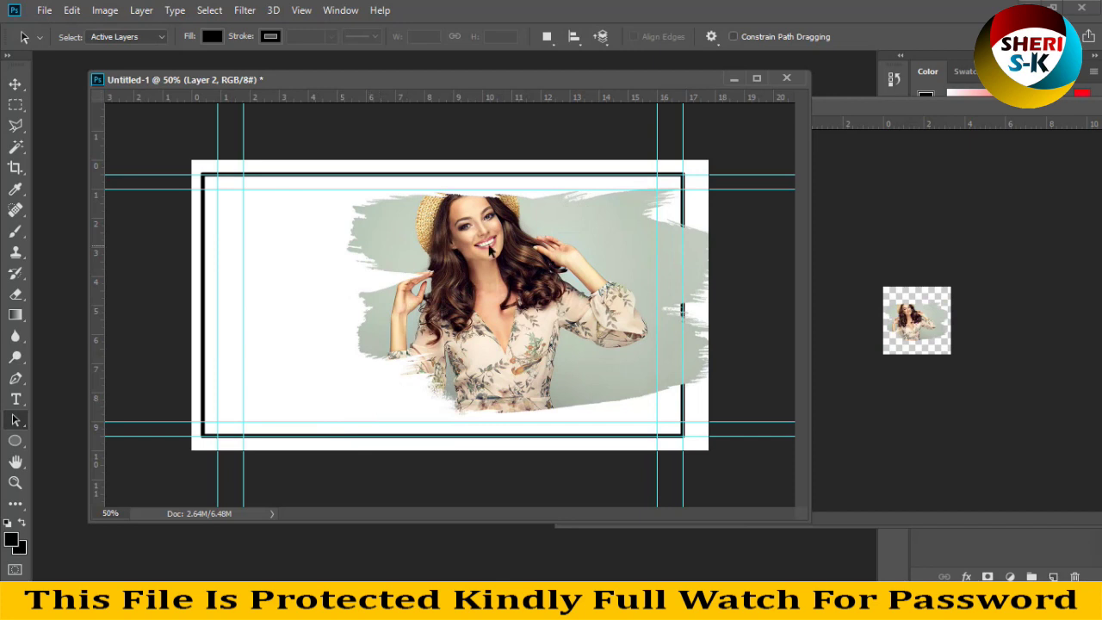
# Scale the woman photo to about 66% and place it right of the banner centre
pyautogui.moveTo(1028, 108); pyautogui.dragTo(52, 435)
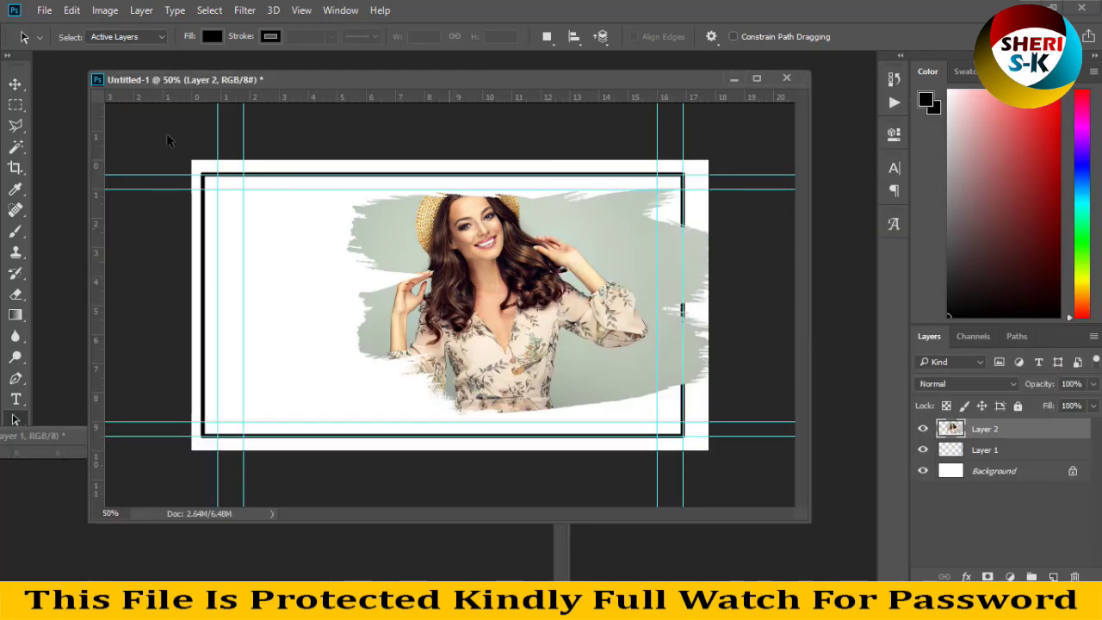
pyautogui.click(15, 84)
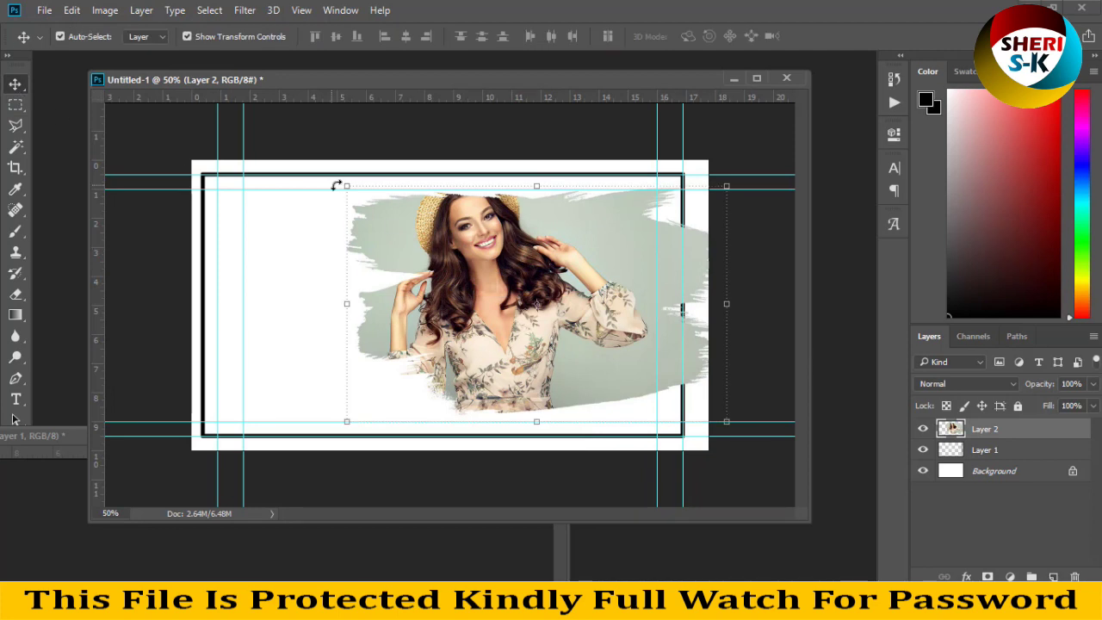
pyautogui.moveTo(343, 183)
pyautogui.mouseDown()
pyautogui.moveTo(448, 270)
pyautogui.moveTo(469, 263)
pyautogui.mouseUp()
pyautogui.moveTo(623, 348)
pyautogui.mouseDown()
pyautogui.moveTo(548, 311)
pyautogui.moveTo(575, 312)
pyautogui.mouseUp()
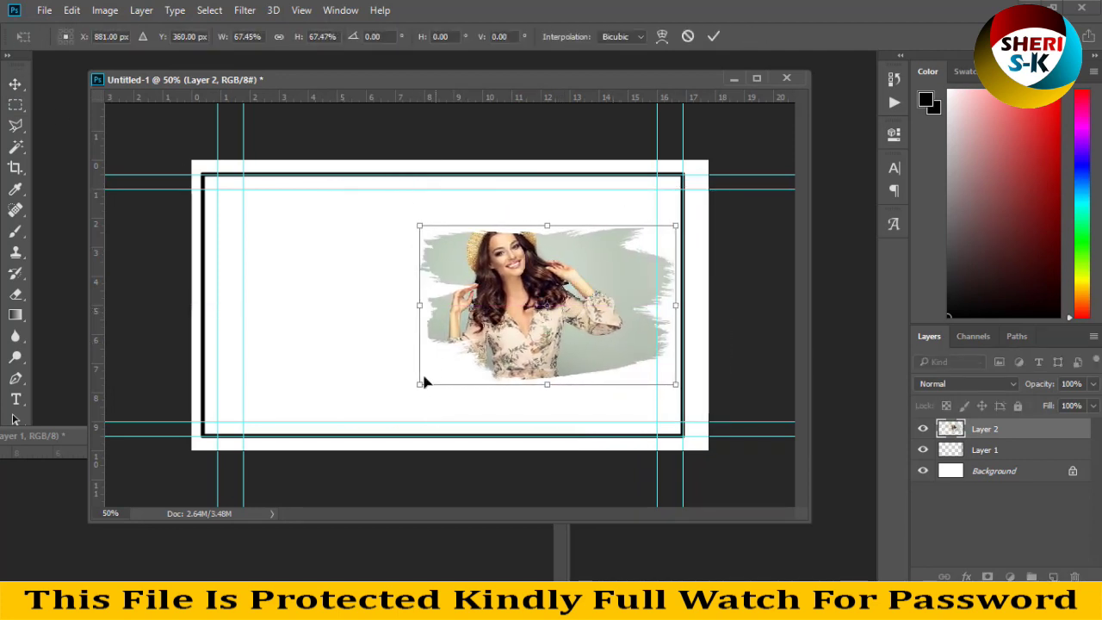
pyautogui.moveTo(421, 385); pyautogui.dragTo(440, 375)
pyautogui.press('Return')
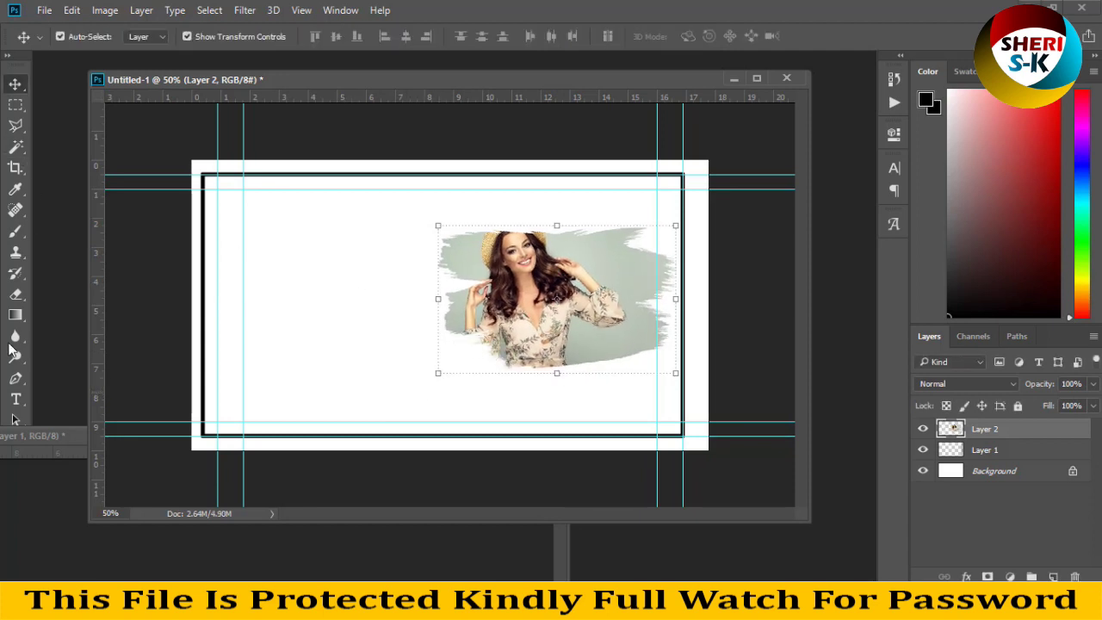
# Add the title 'SHERI SK' at the upper left, replacing the initially typed 'NEW SALE'
pyautogui.click(16, 399)
pyautogui.click(225, 226)
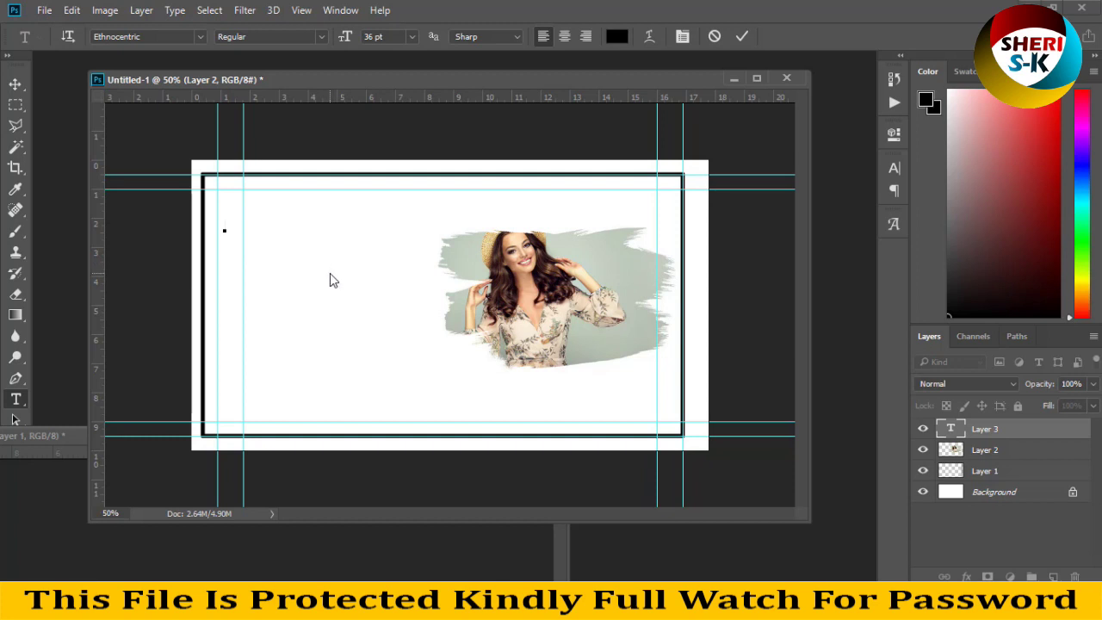
pyautogui.write('NE')
pyautogui.write('W SALE')
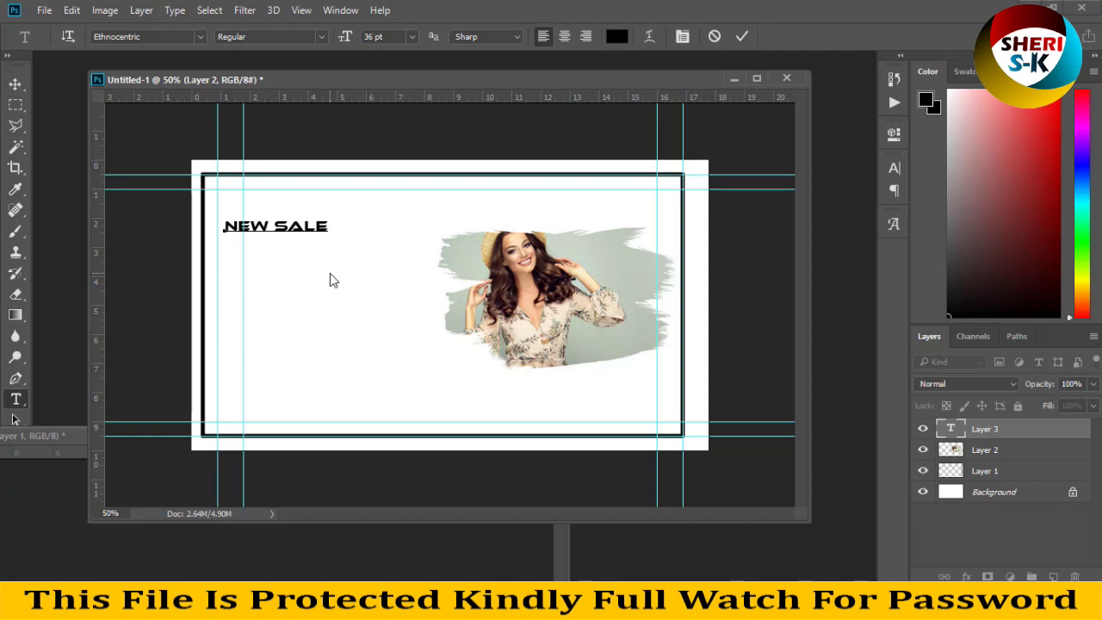
pyautogui.hotkey('ctrl', 'a')
pyautogui.write('SH')
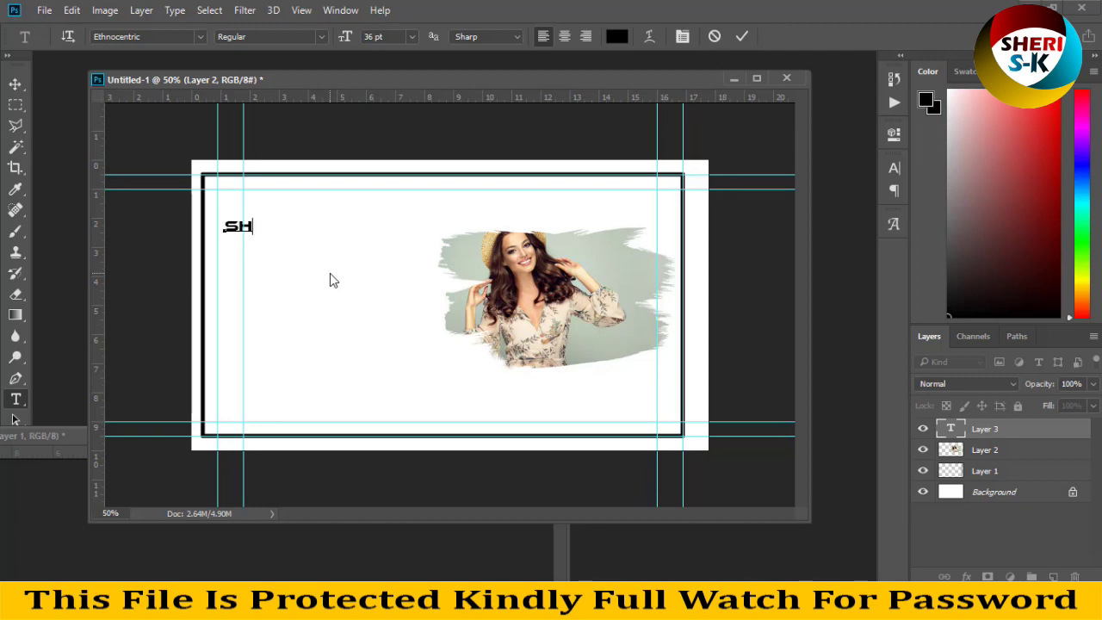
pyautogui.write('ERI SK')
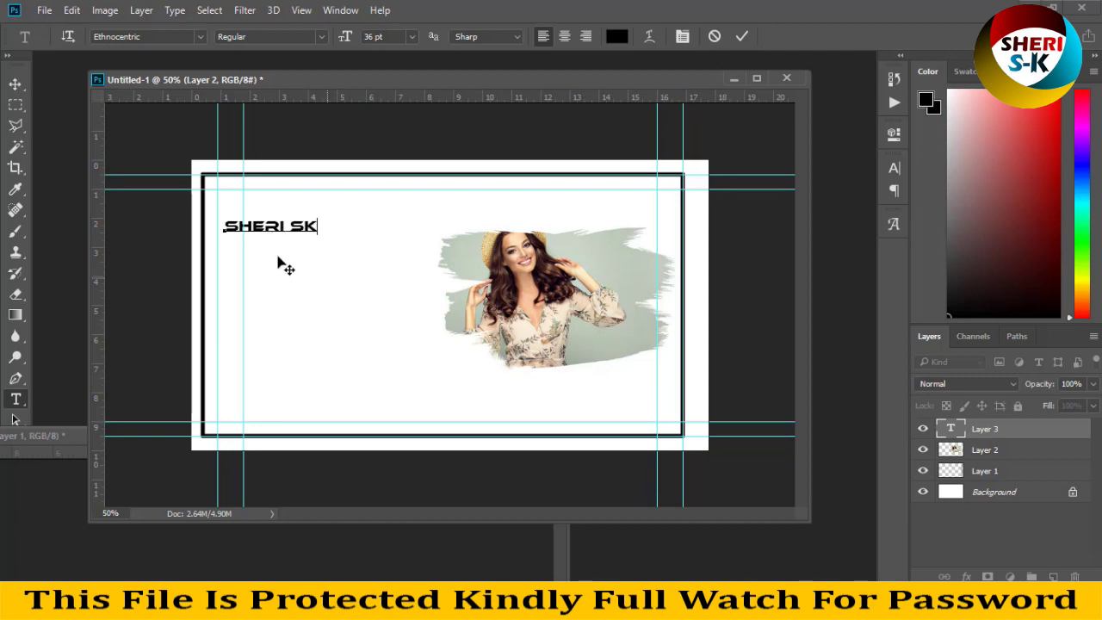
pyautogui.hotkey('ctrl', 'Return')
pyautogui.press('v')
# Scale the SHERI SK title up much larger and nudge it slightly left and down
pyautogui.hotkey('ctrl', 't')
pyautogui.moveTo(320, 219); pyautogui.dragTo(435, 182)
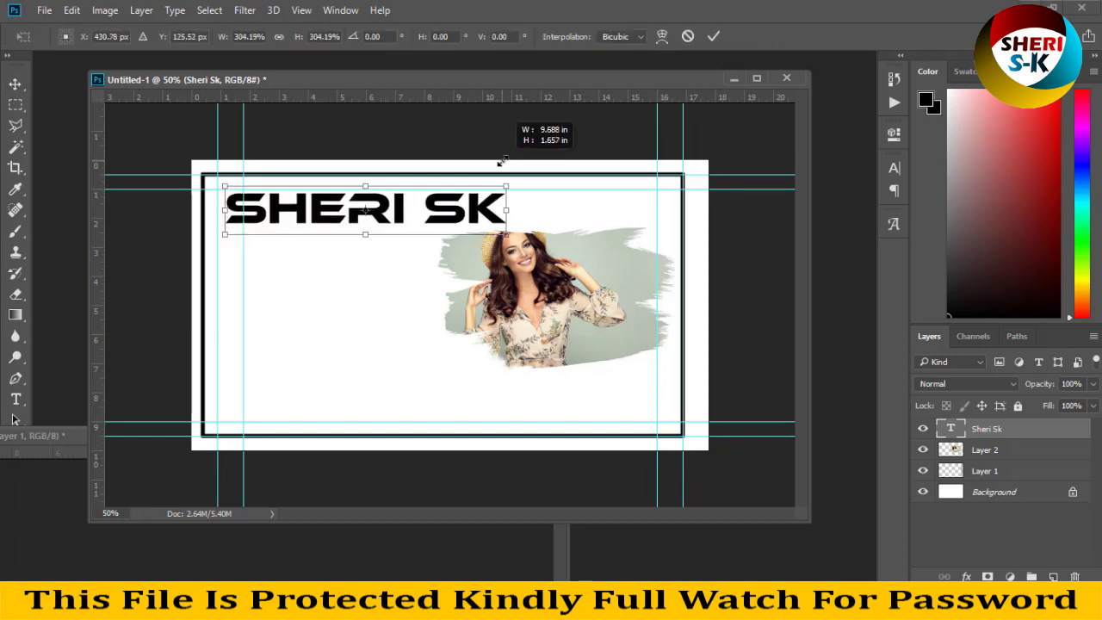
pyautogui.press('Return')
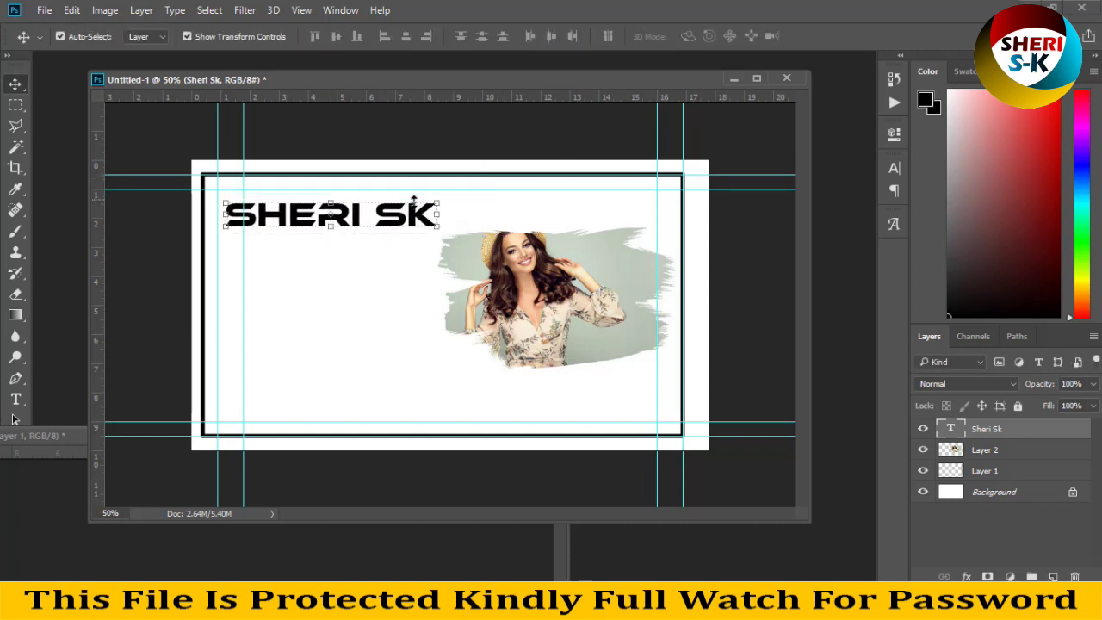
pyautogui.moveTo(387, 221); pyautogui.dragTo(381, 231)
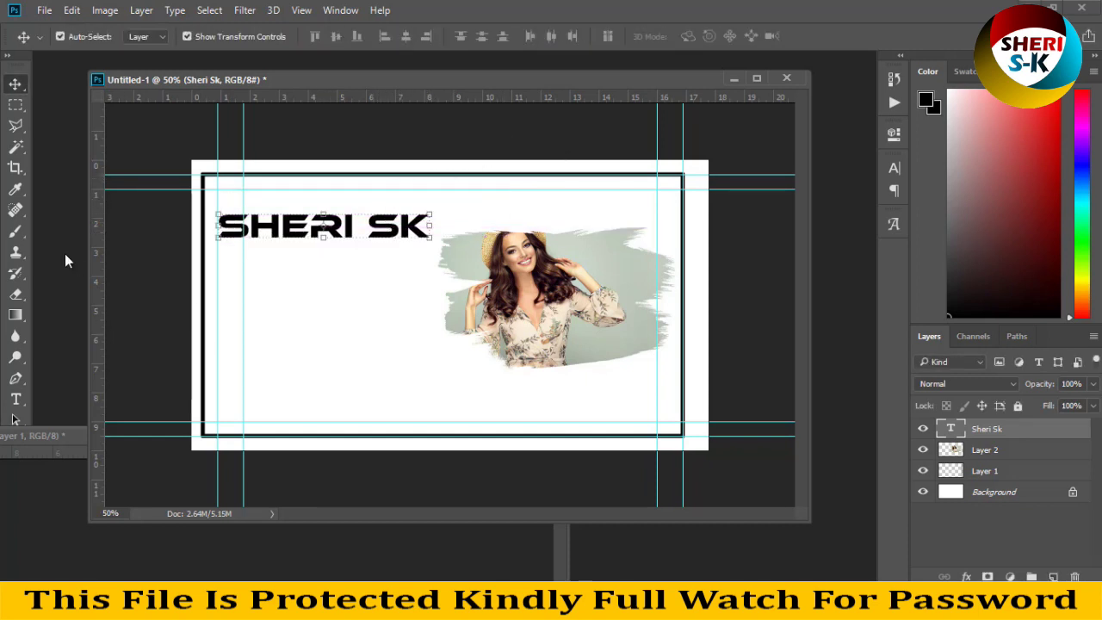
# Underline the whole SHERI SK title via the Character panel
pyautogui.click(16, 399)
pyautogui.click(351, 226)
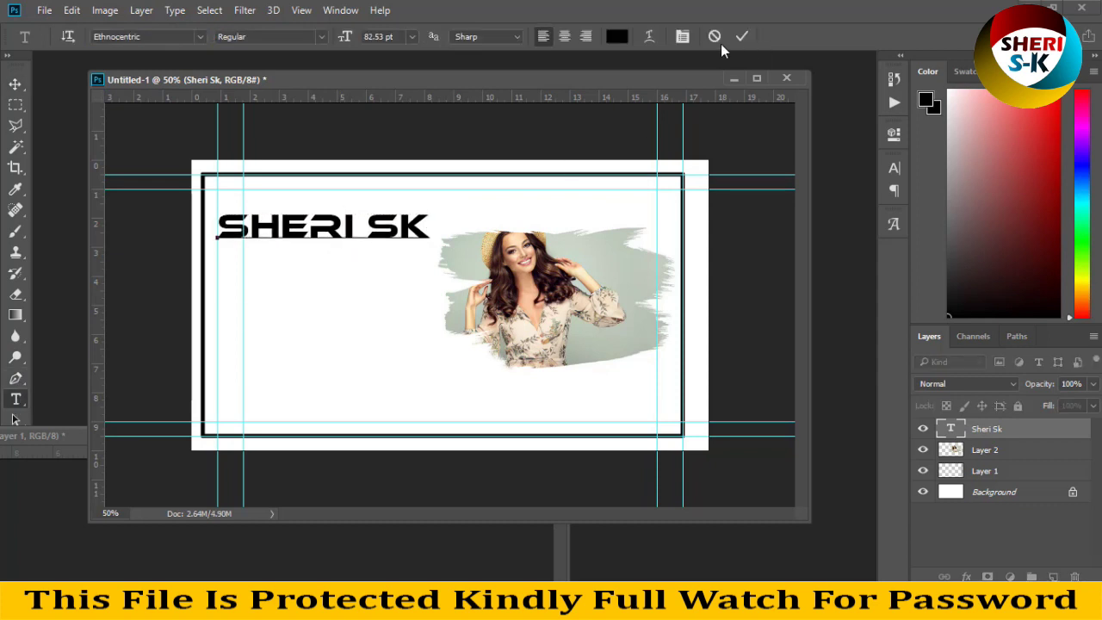
pyautogui.hotkey('shift', 'Home')
pyautogui.hotkey('ctrl', 'a')
pyautogui.click(893, 168)
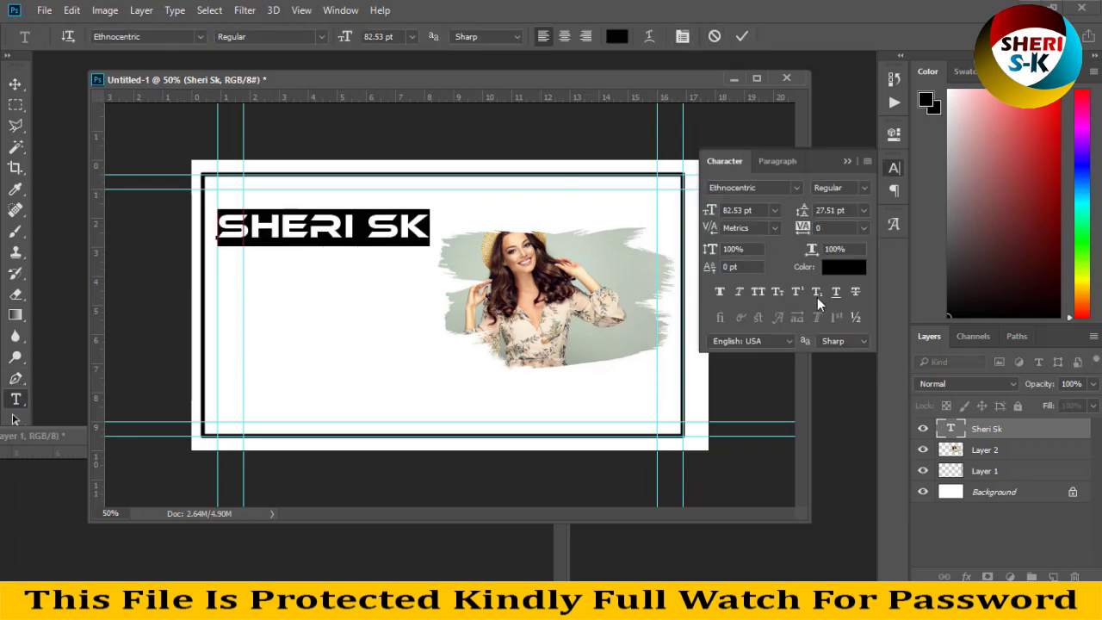
pyautogui.click(444, 226)
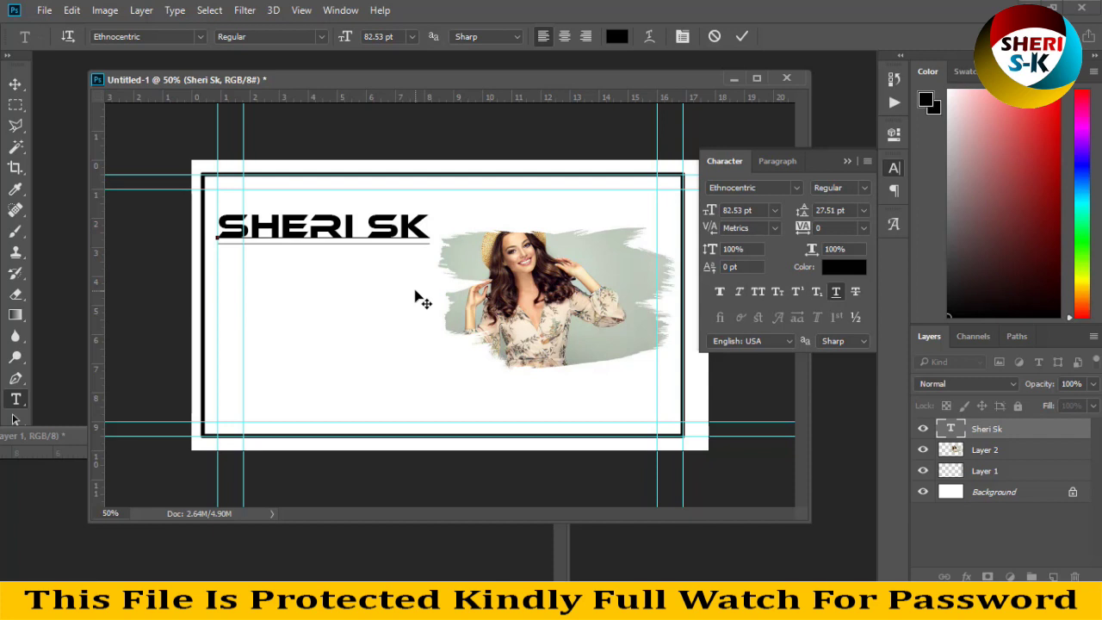
pyautogui.click(15, 104)
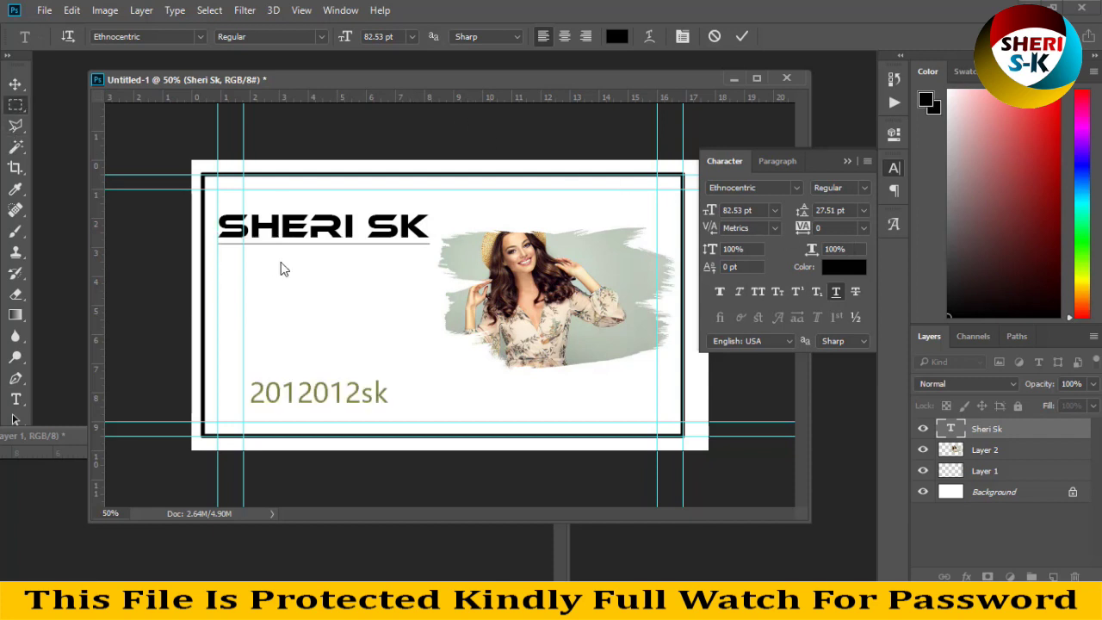
pyautogui.click(849, 162)
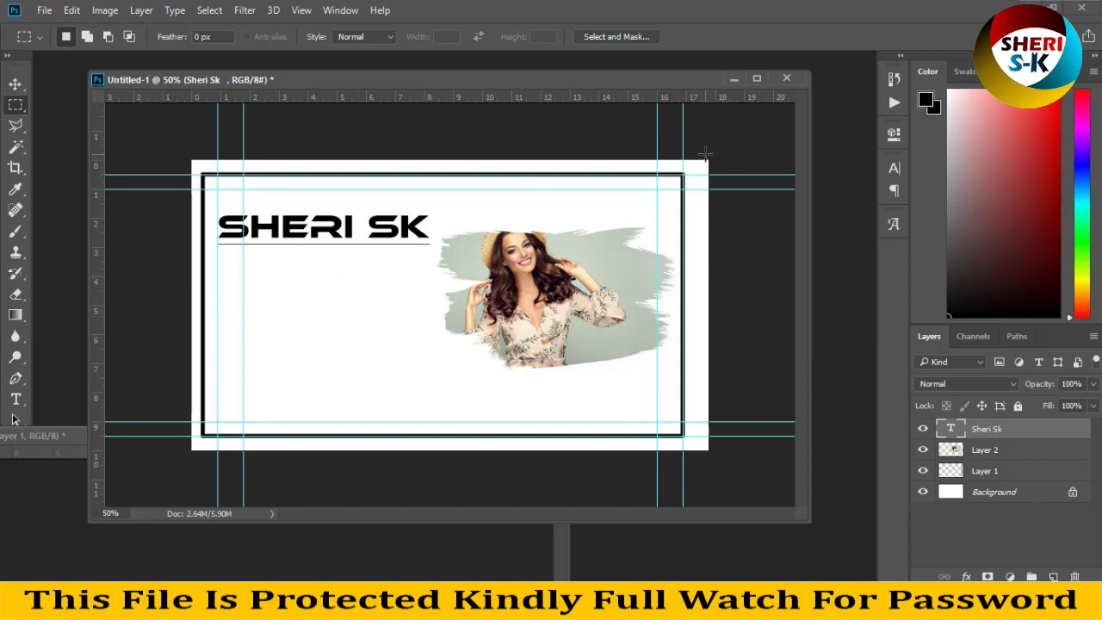
# Close the banner and Photo Mask (1) without saving, returning to the Photo Mask folder
pyautogui.click(786, 77)
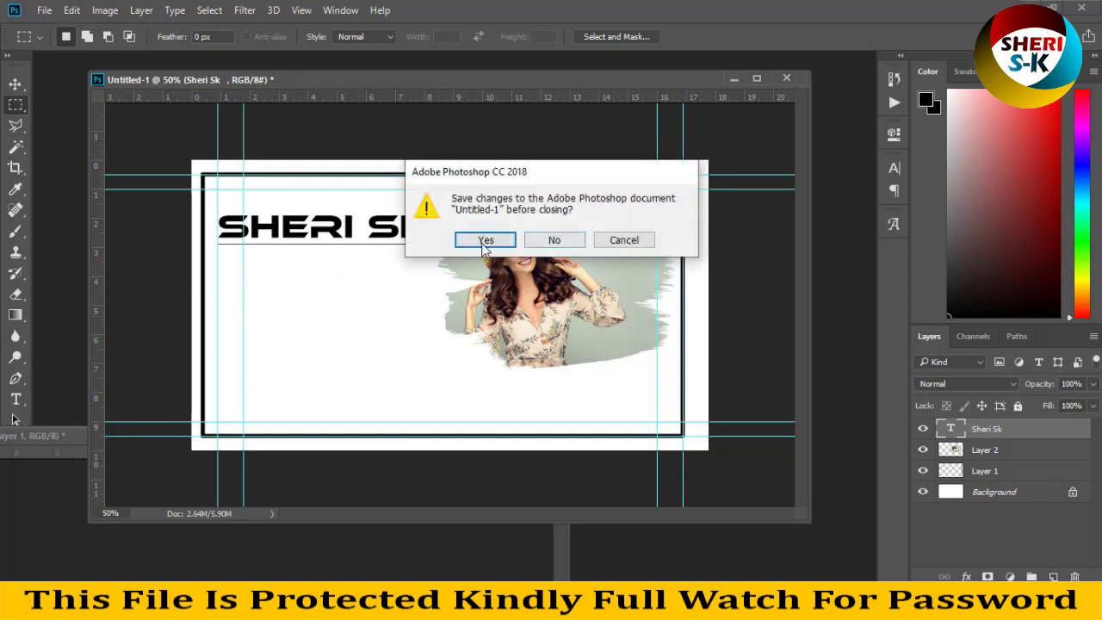
pyautogui.click(555, 240)
pyautogui.click(545, 434)
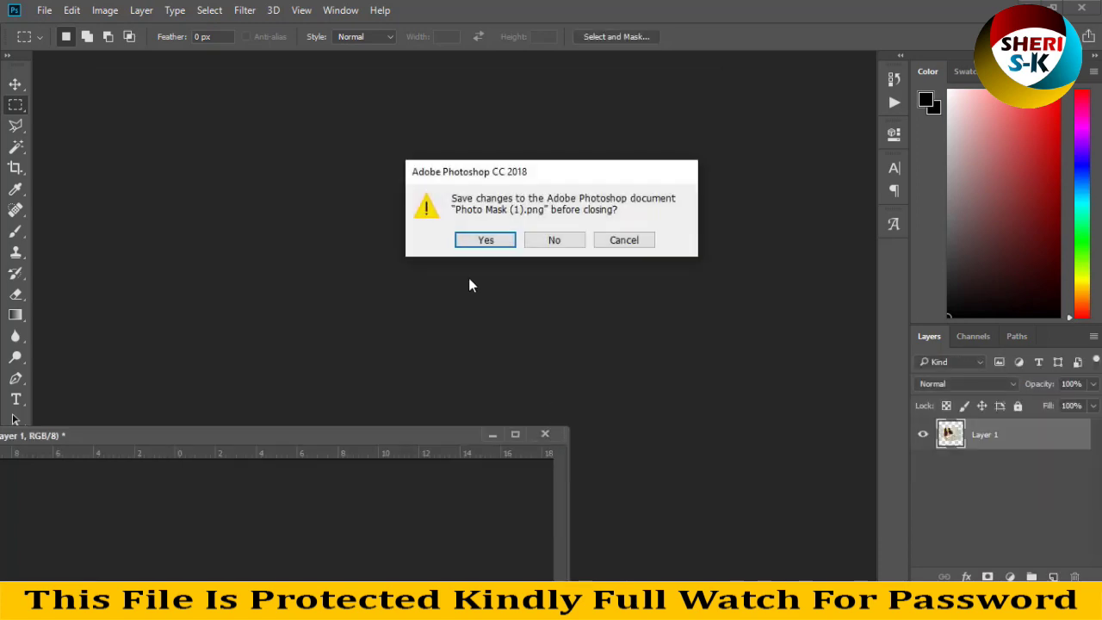
pyautogui.click(551, 241)
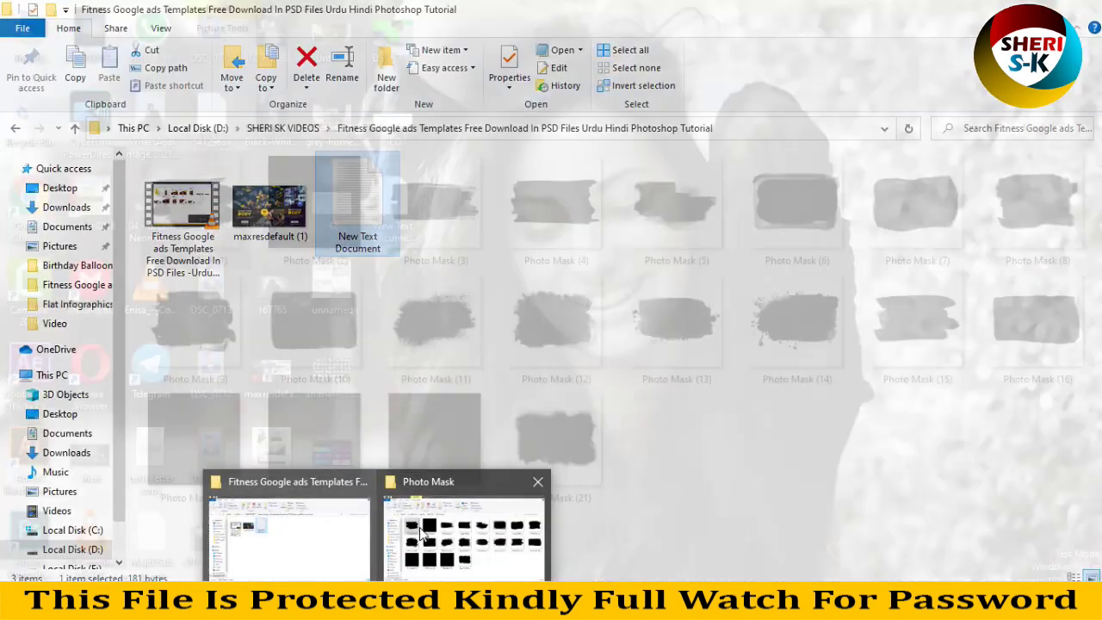
pyautogui.click(465, 534)
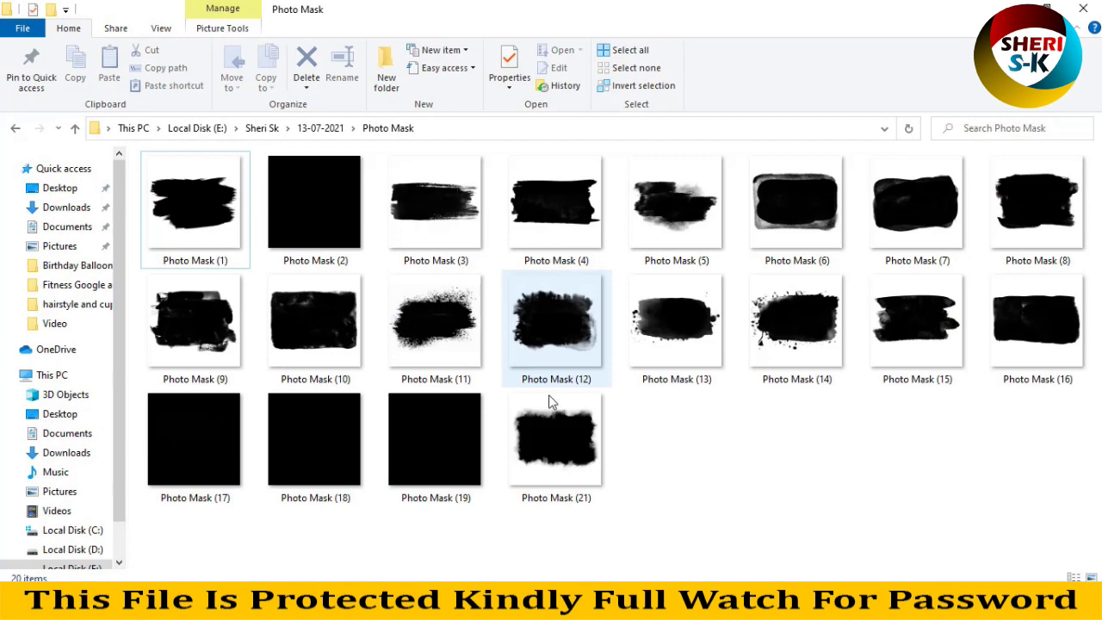
pyautogui.click(460, 366)
pyautogui.click(168, 198)
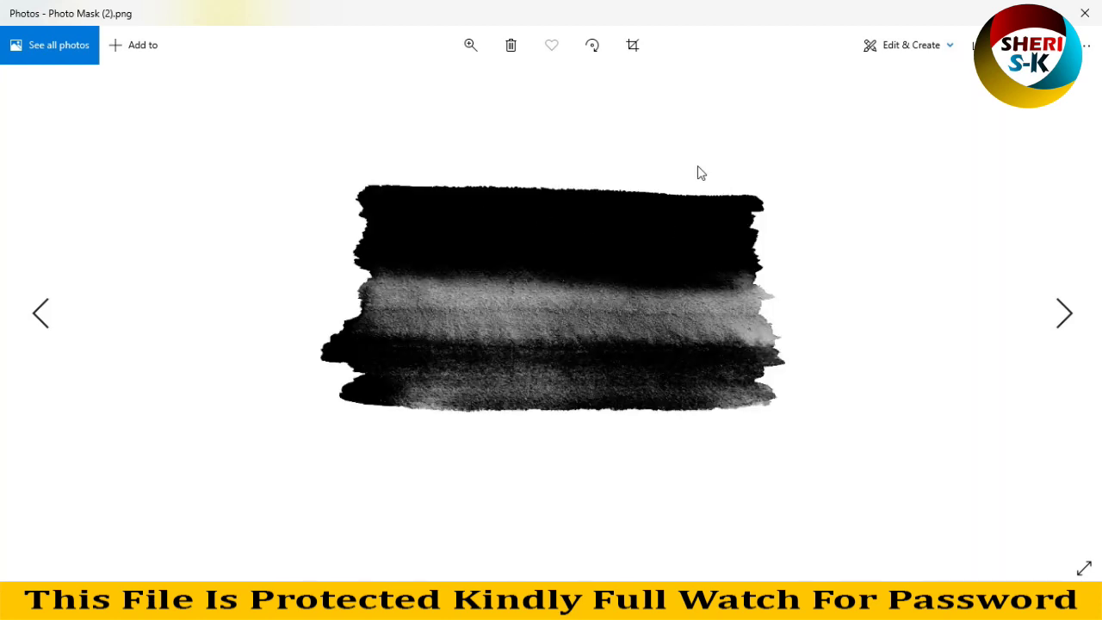
pyautogui.press('Right')
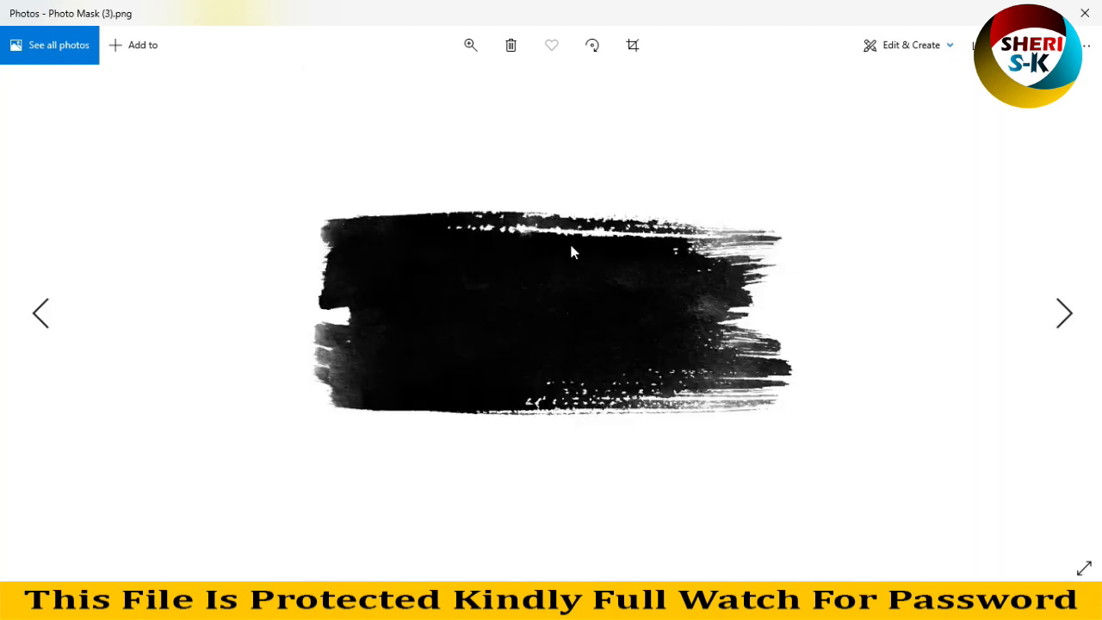
pyautogui.press('Right')
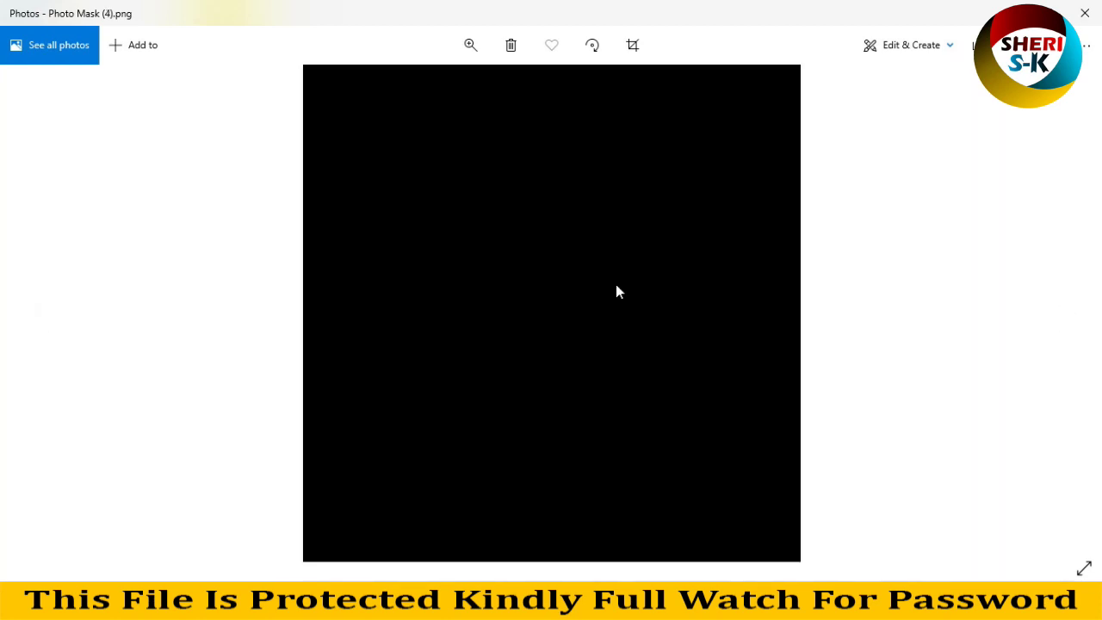
pyautogui.press('Right')
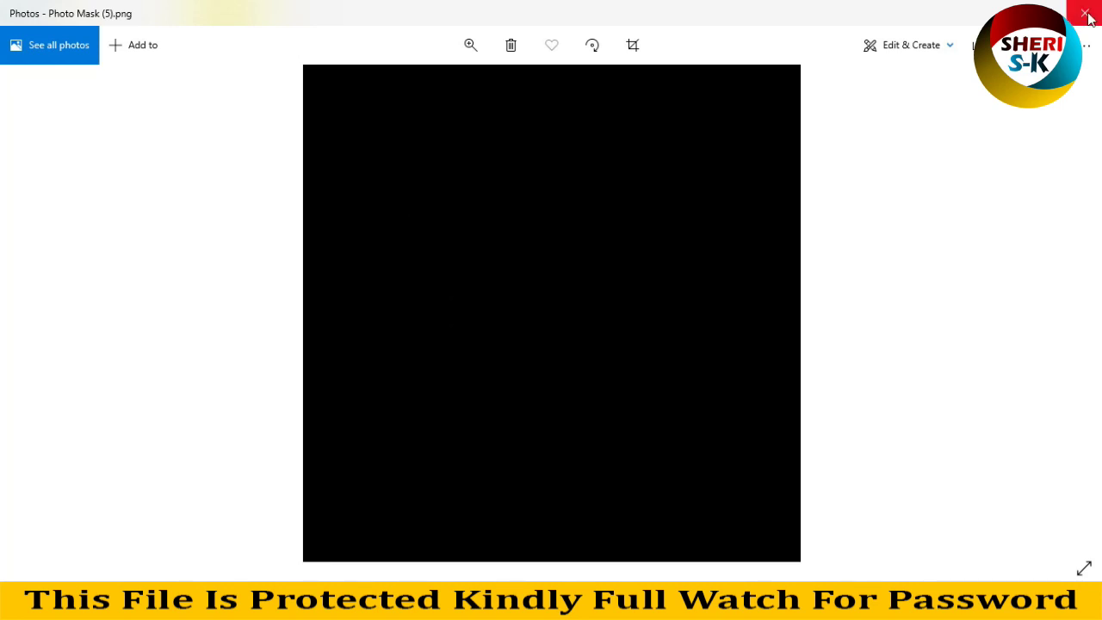
pyautogui.moveTo(573, 350)
pyautogui.mouseDown()
pyautogui.moveTo(566, 506)
pyautogui.moveTo(538, 241)
pyautogui.moveTo(502, 148)
pyautogui.mouseUp()
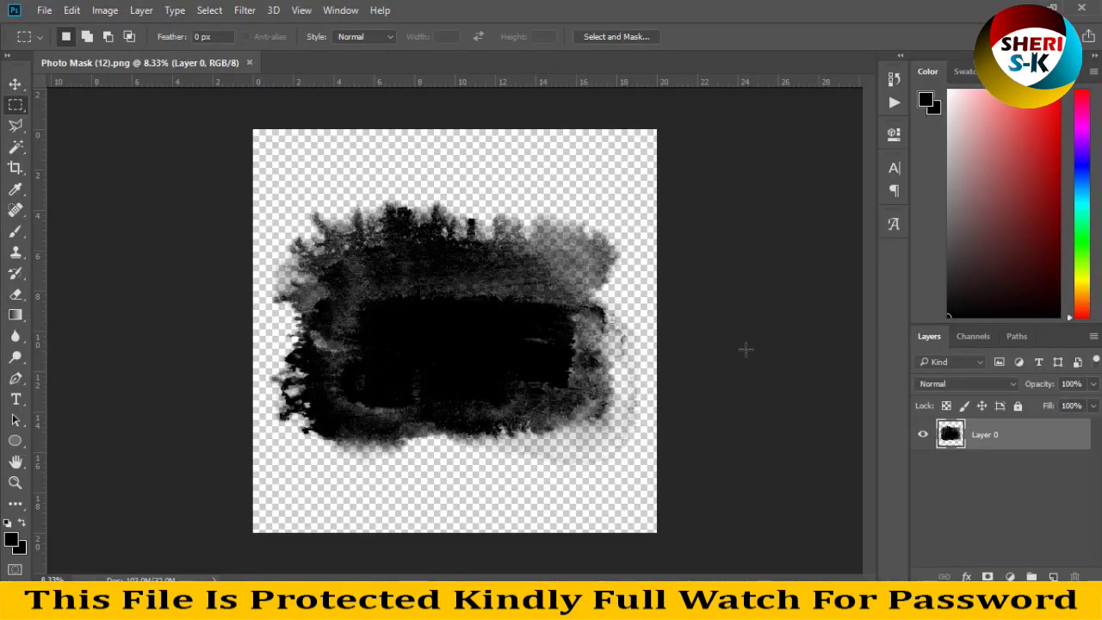
# Open the AdobeStock_296792867 photo of the woman in jeans
pyautogui.click(43, 10)
pyautogui.click(51, 42)
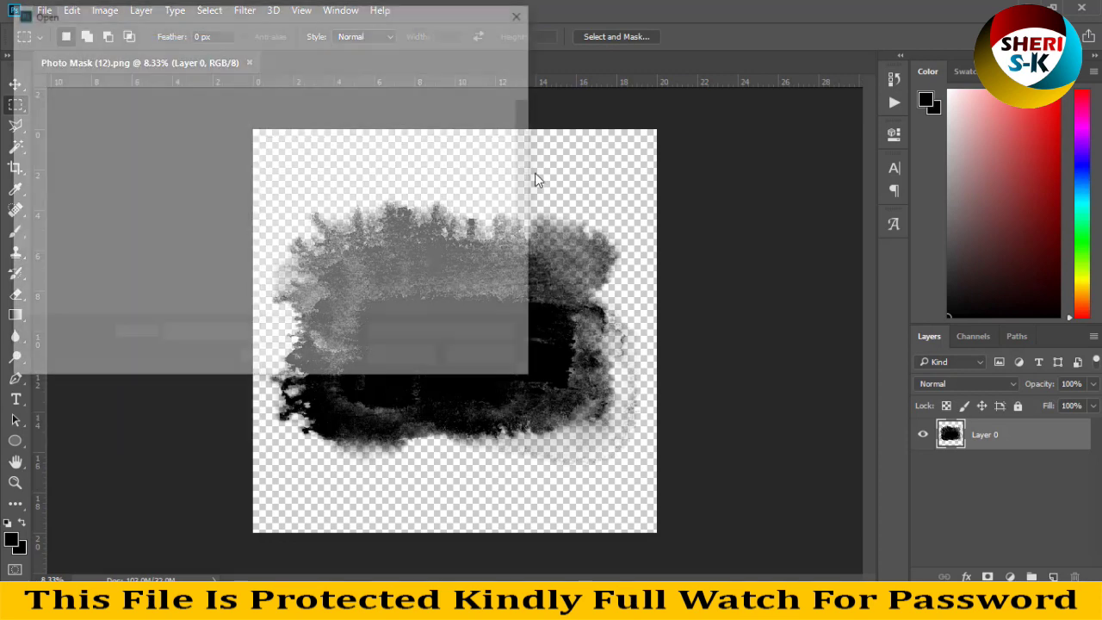
pyautogui.click(409, 215)
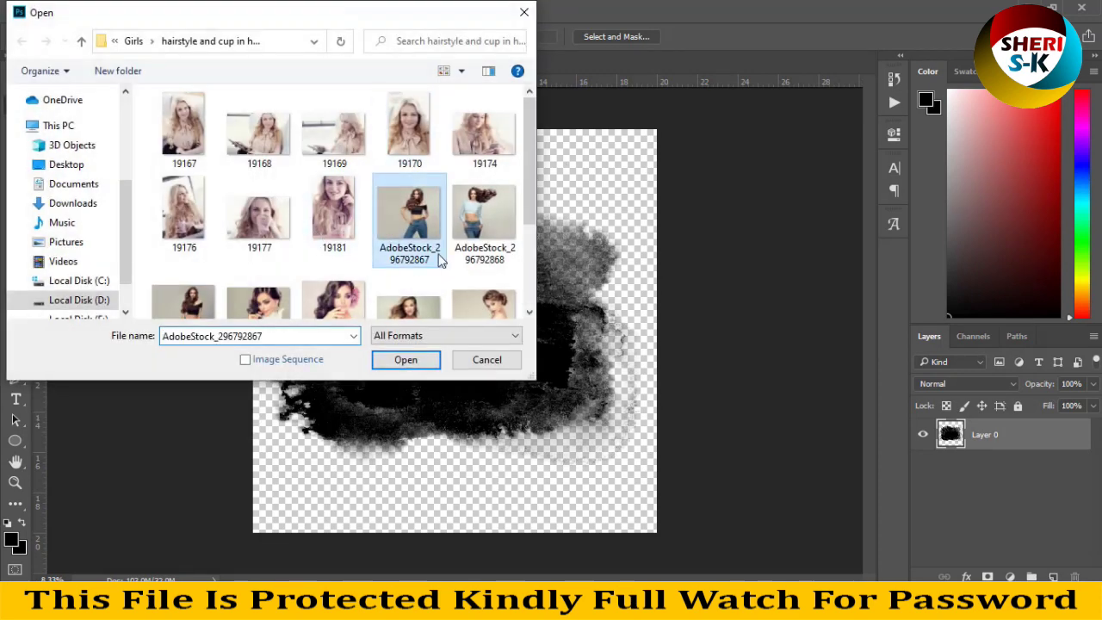
pyautogui.click(405, 359)
# Copy the woman-in-jeans photo into the Photo Mask (12) document and close the photo's window
pyautogui.press('v')
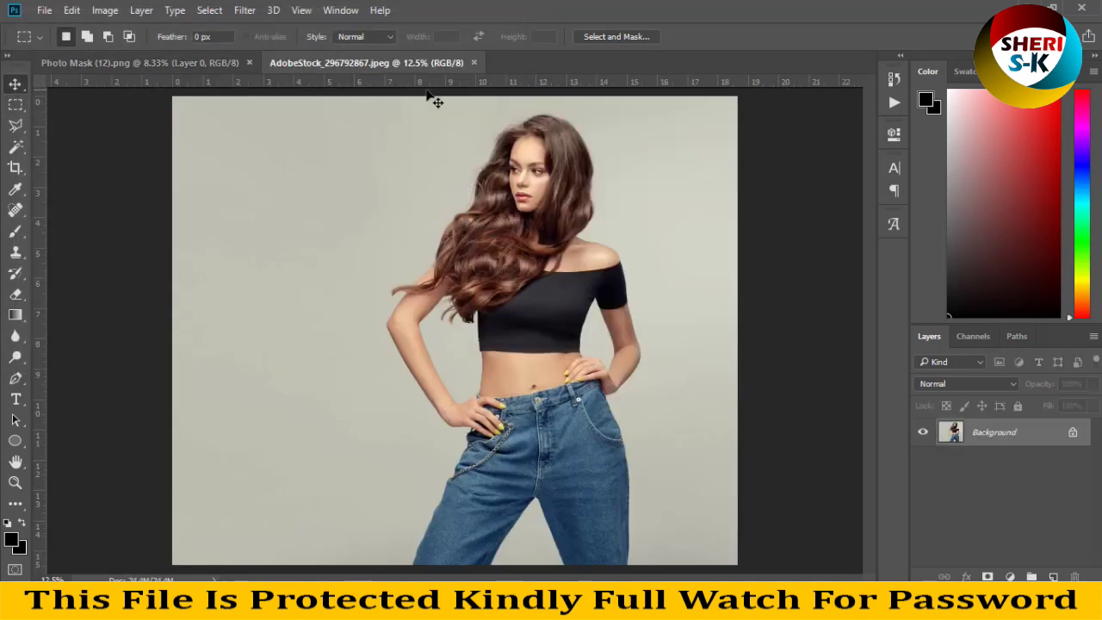
pyautogui.moveTo(437, 65); pyautogui.dragTo(680, 188)
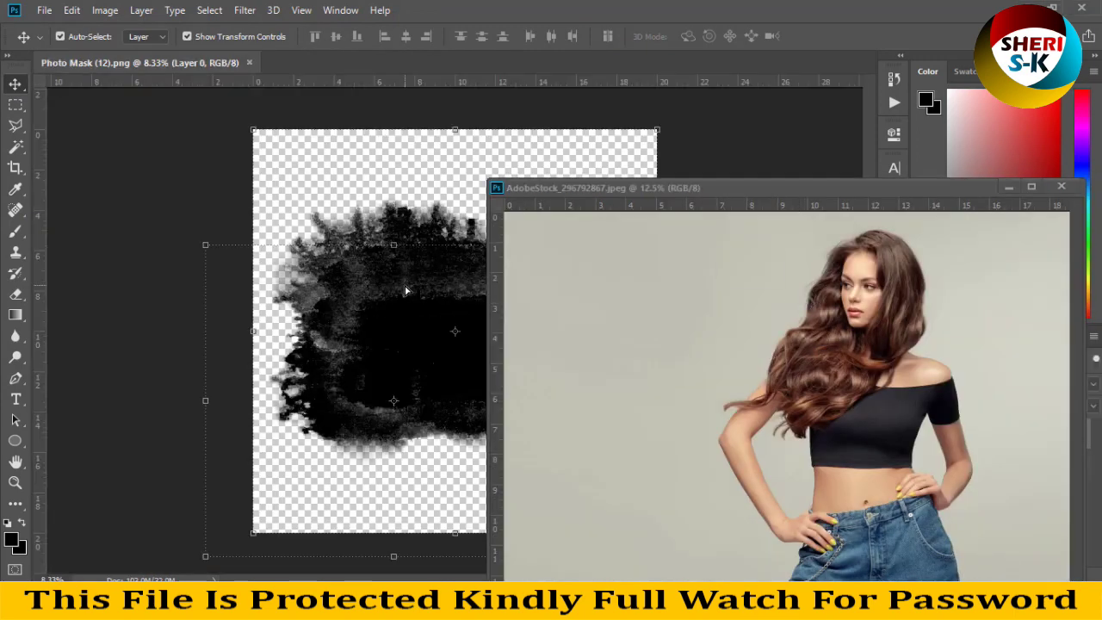
pyautogui.moveTo(769, 317)
pyautogui.mouseDown()
pyautogui.moveTo(406, 297)
pyautogui.moveTo(500, 295)
pyautogui.mouseUp()
pyautogui.click(1062, 186)
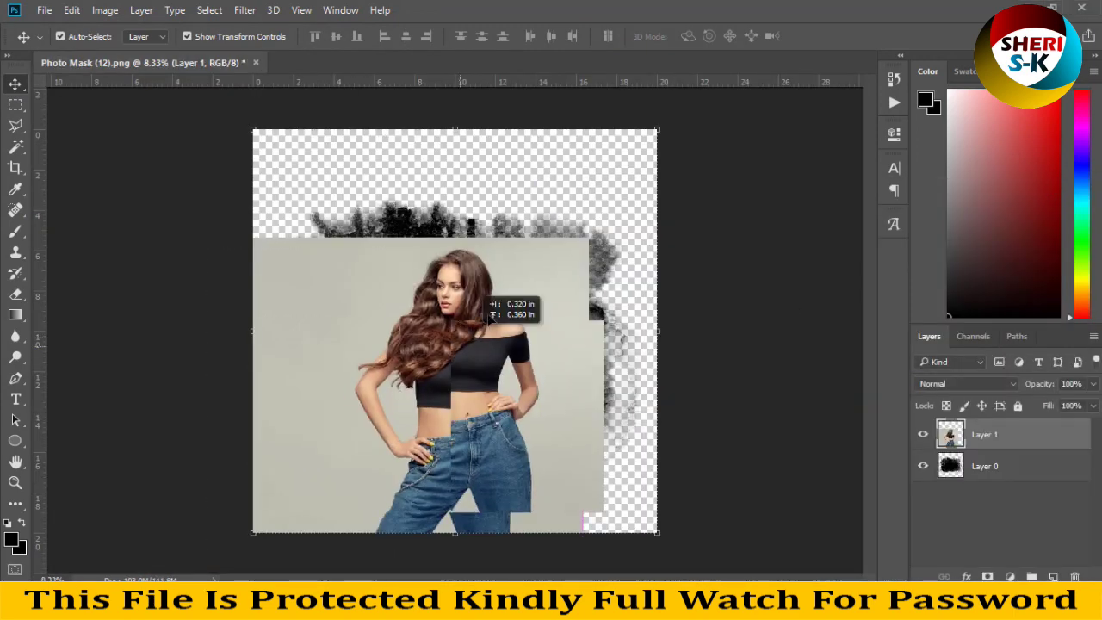
# Clip the photo layer to the brush-stroke mask and adjust its position inside the shape
pyautogui.rightClick(997, 436)
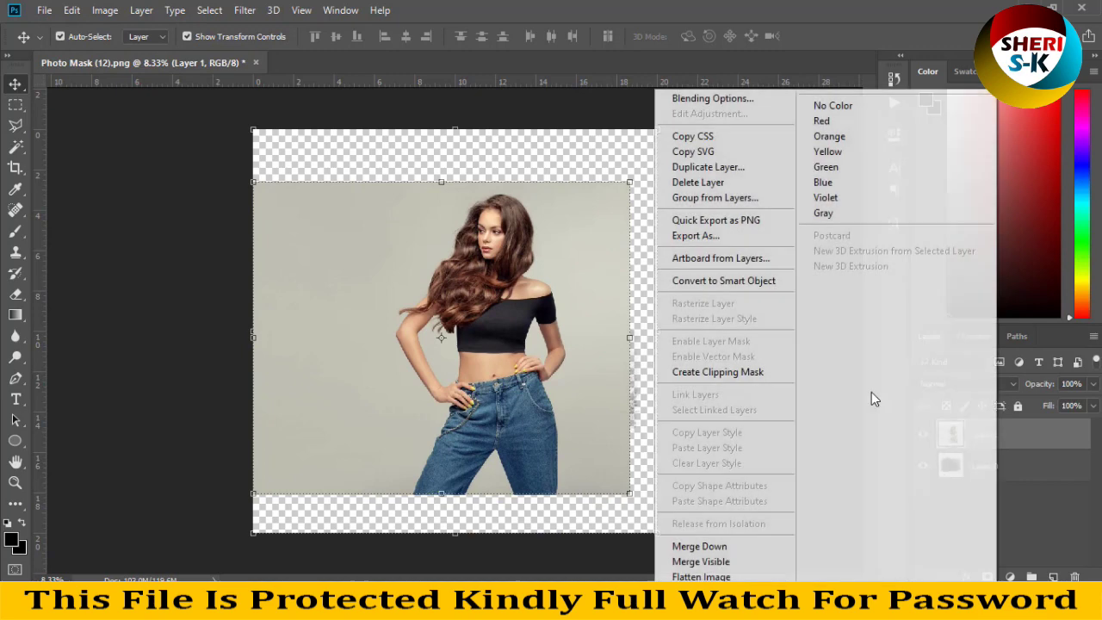
pyautogui.click(727, 372)
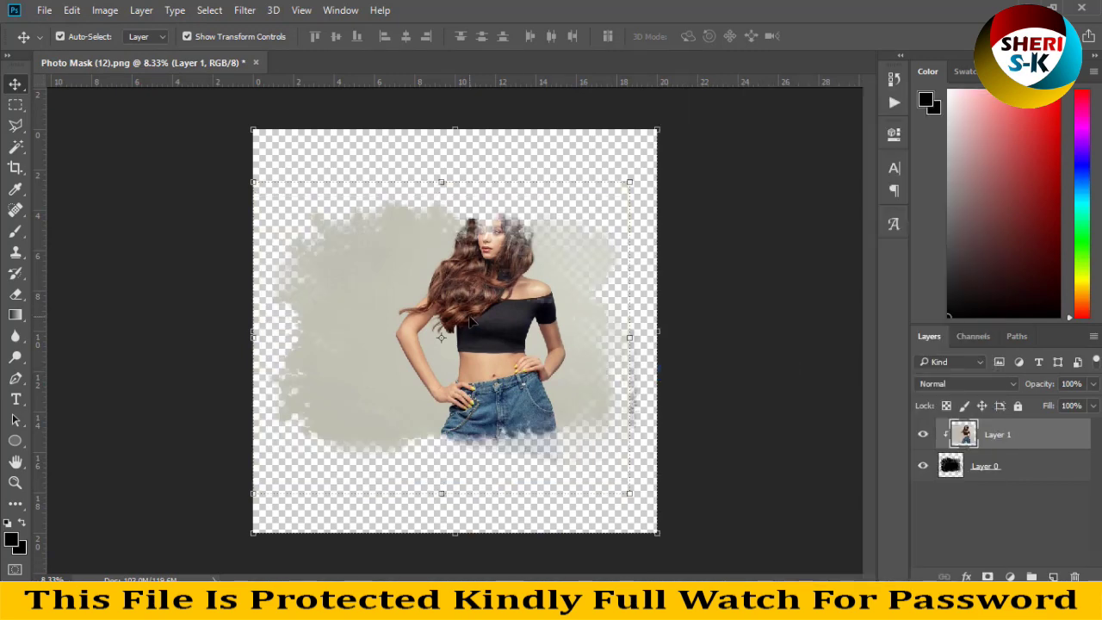
pyautogui.moveTo(472, 322)
pyautogui.mouseDown()
pyautogui.moveTo(469, 345)
pyautogui.moveTo(476, 315)
pyautogui.mouseUp()
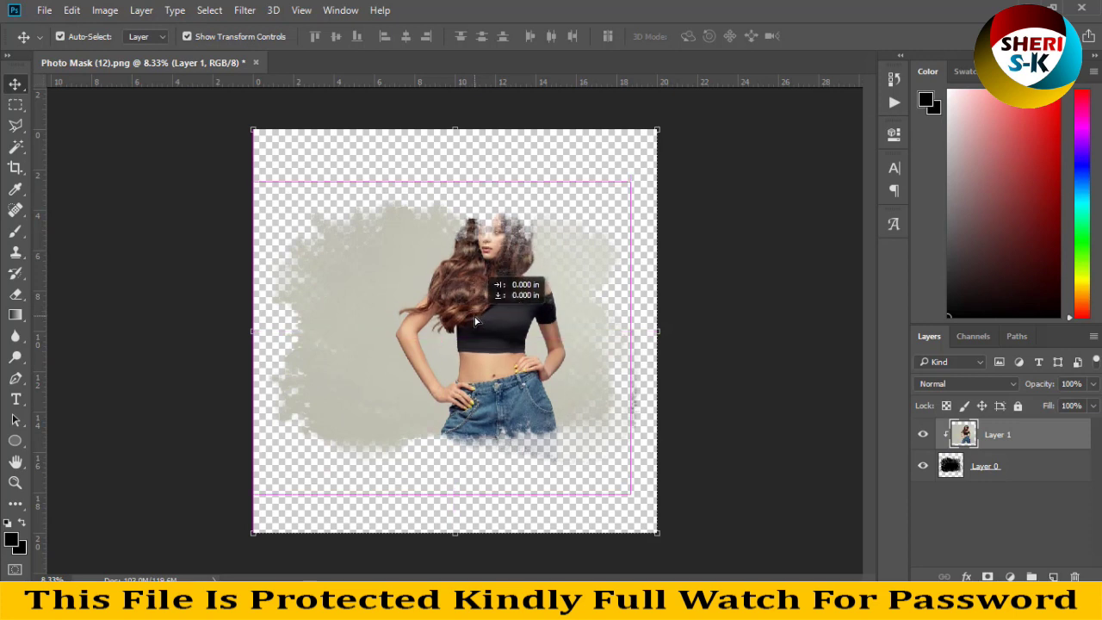
pyautogui.moveTo(476, 315); pyautogui.dragTo(476, 315)
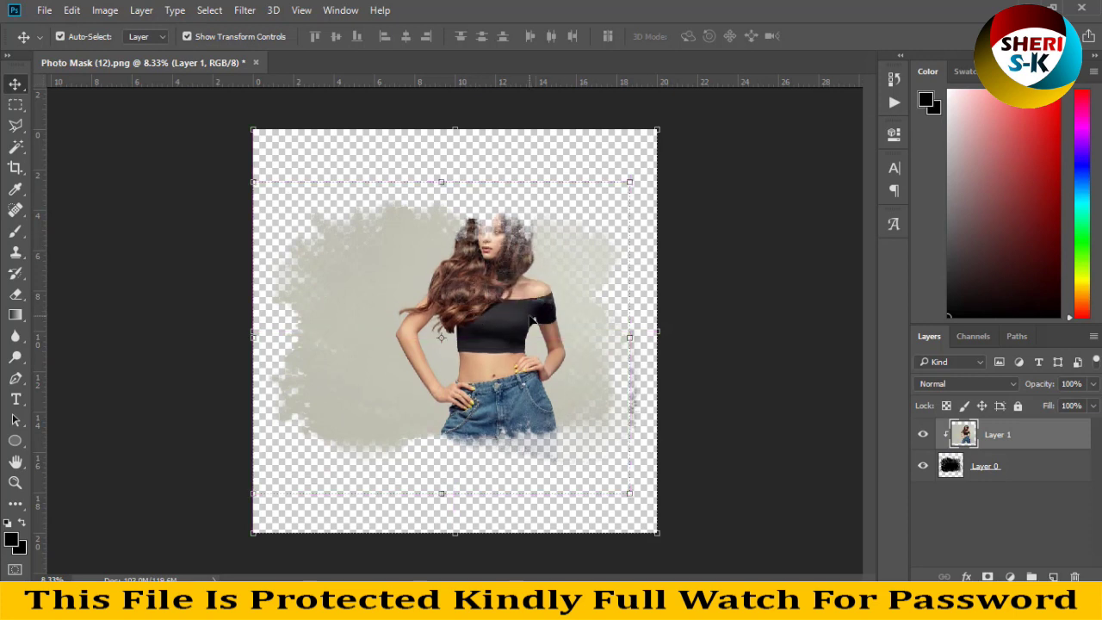